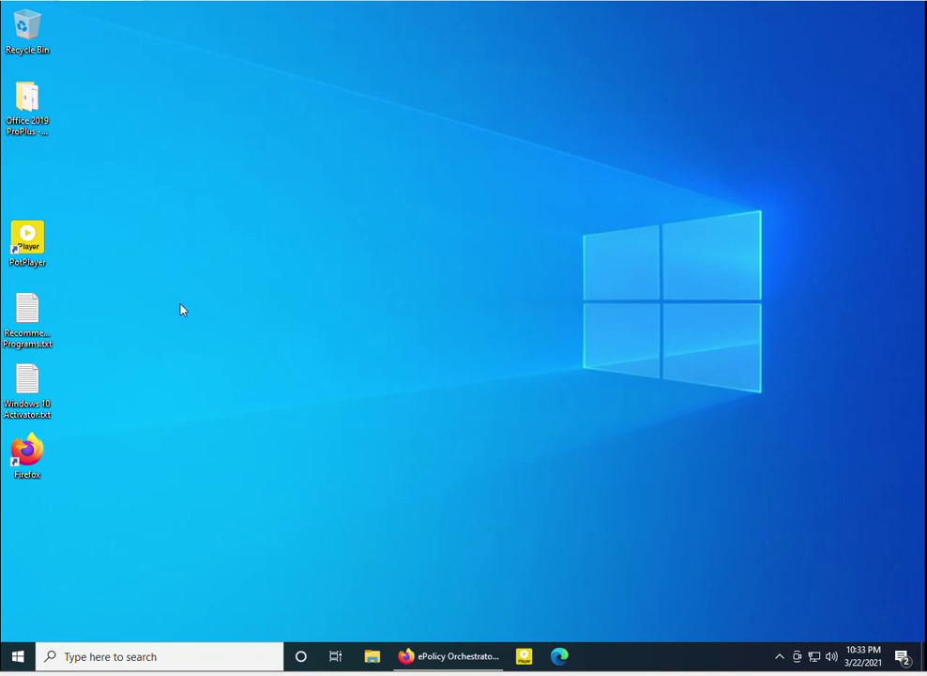
- Switch to ePolicy Orchestrator in Firefox and create a subgroup named Usb_Blocking Systems under My Organization
{"action": "left_click", "coordinate": [445, 659]}
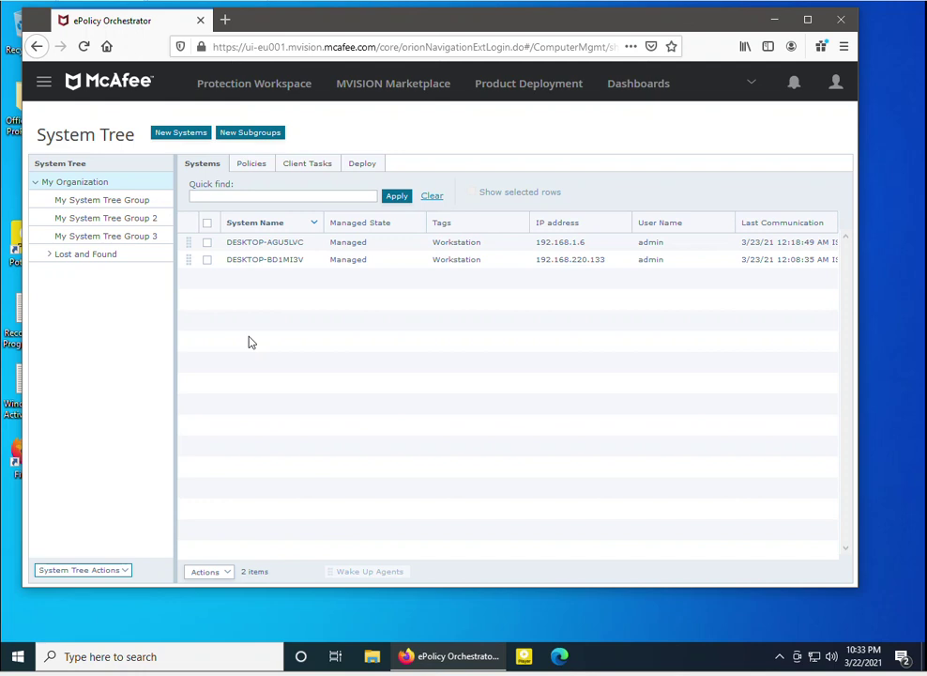
{"action": "left_click", "coordinate": [207, 260]}
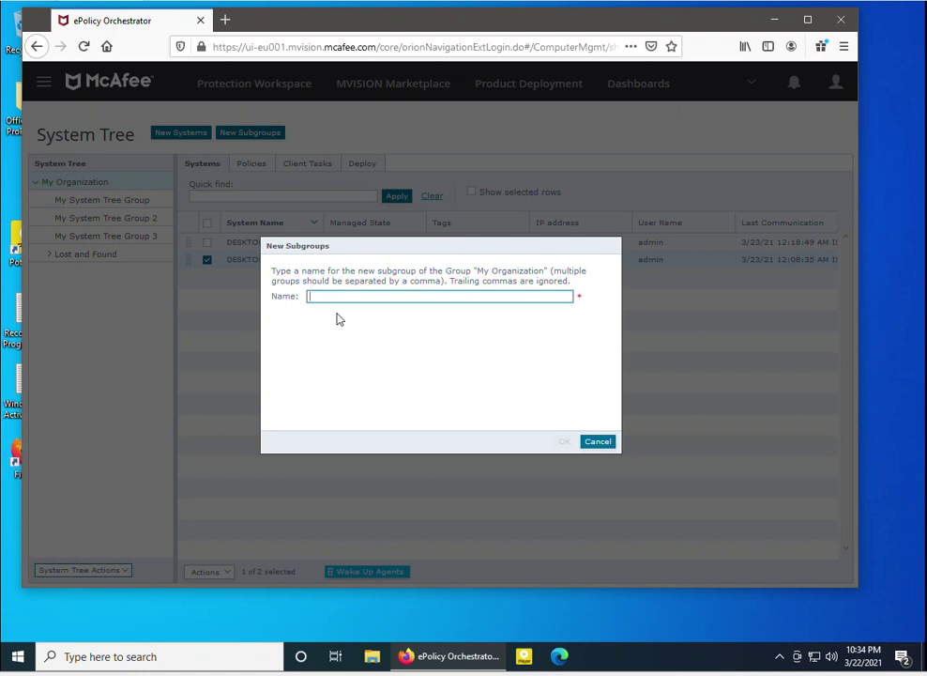
{"action": "type", "text": "Di"}
{"action": "key", "text": "BackSpace"}
{"action": "key", "text": "BackSpace"}
{"action": "key", "text": "BackSpace"}
{"action": "type", "text": "at"}
{"action": "key", "text": "BackSpace"}
{"action": "key", "text": "BackSpace"}
{"action": "type", "text": "DAta"}
{"action": "key", "text": "BackSpace"}
{"action": "type", "text": "Usb_Blocking"}
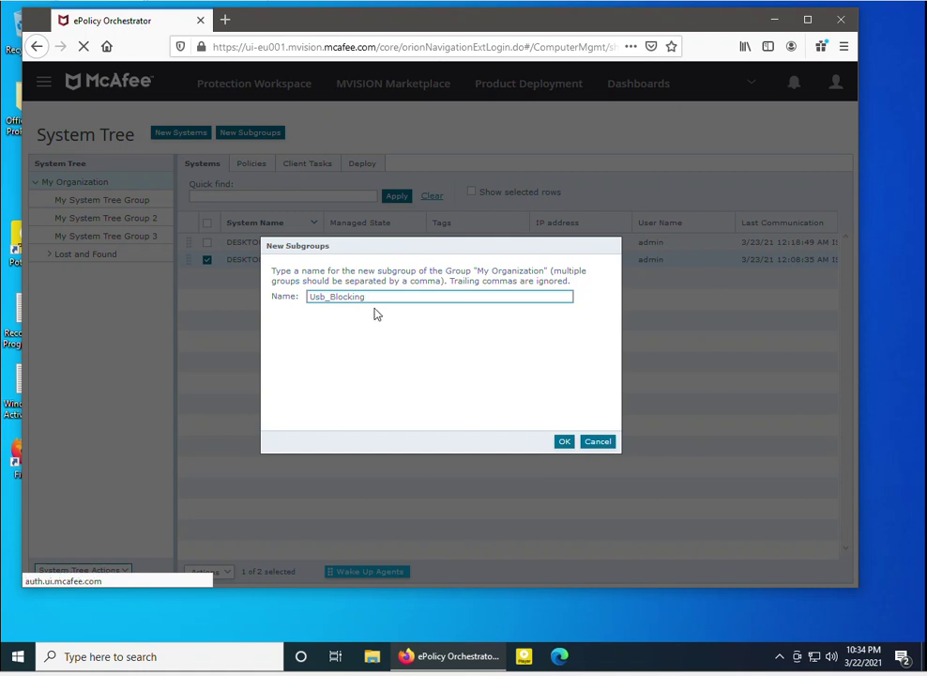
{"action": "type", "text": " Systems"}
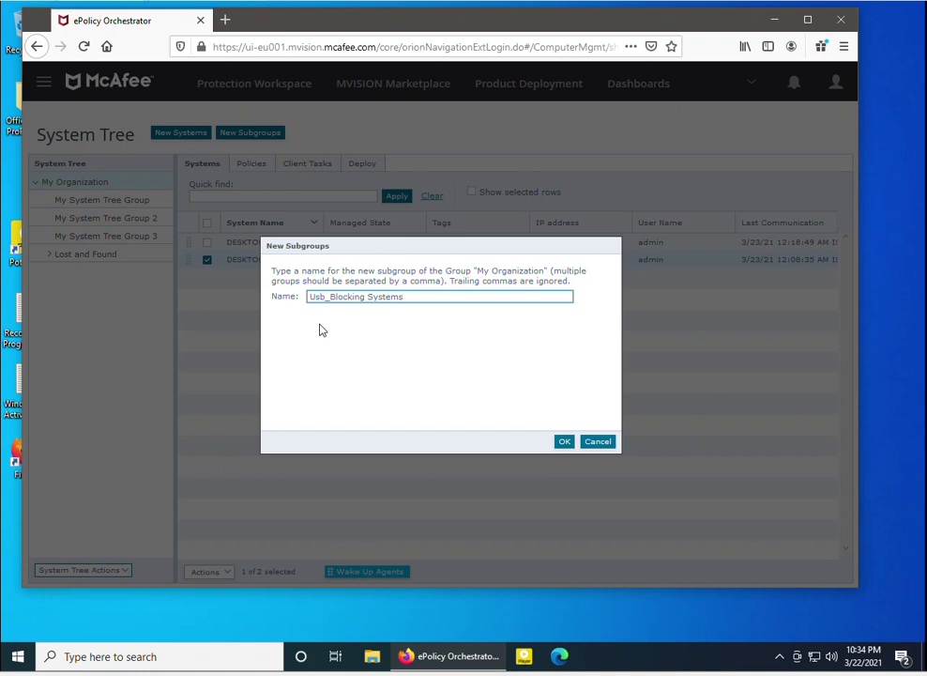
{"action": "left_click", "coordinate": [564, 443]}
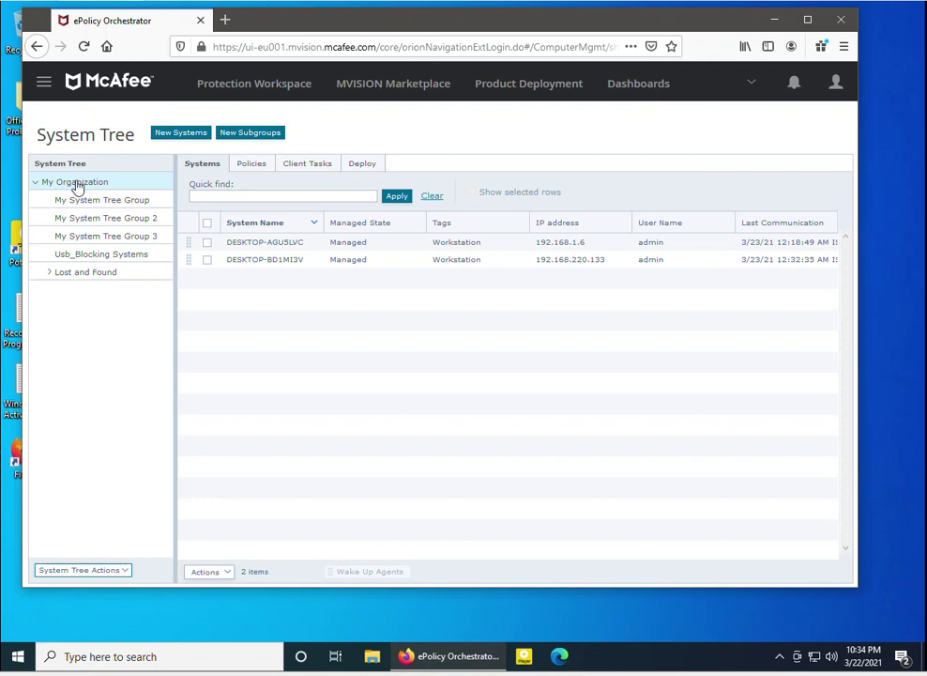
- Move the system DESKTOP-BD1MI3V into the Usb_Blocking Systems group and open that group
{"action": "left_click", "coordinate": [208, 260]}
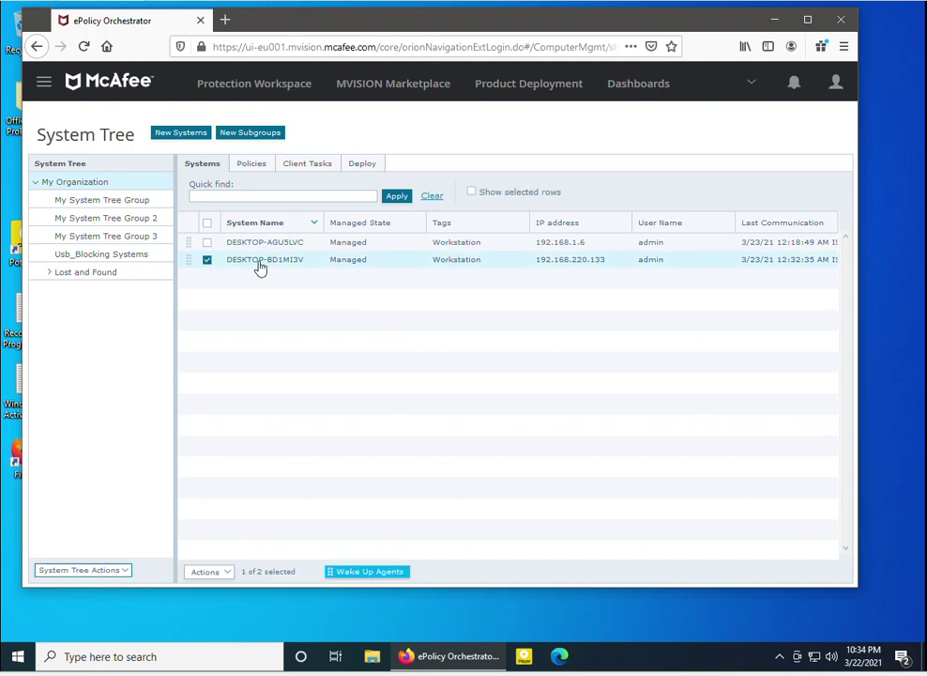
{"action": "left_click_drag", "start_coordinate": [263, 266], "coordinate": [124, 254]}
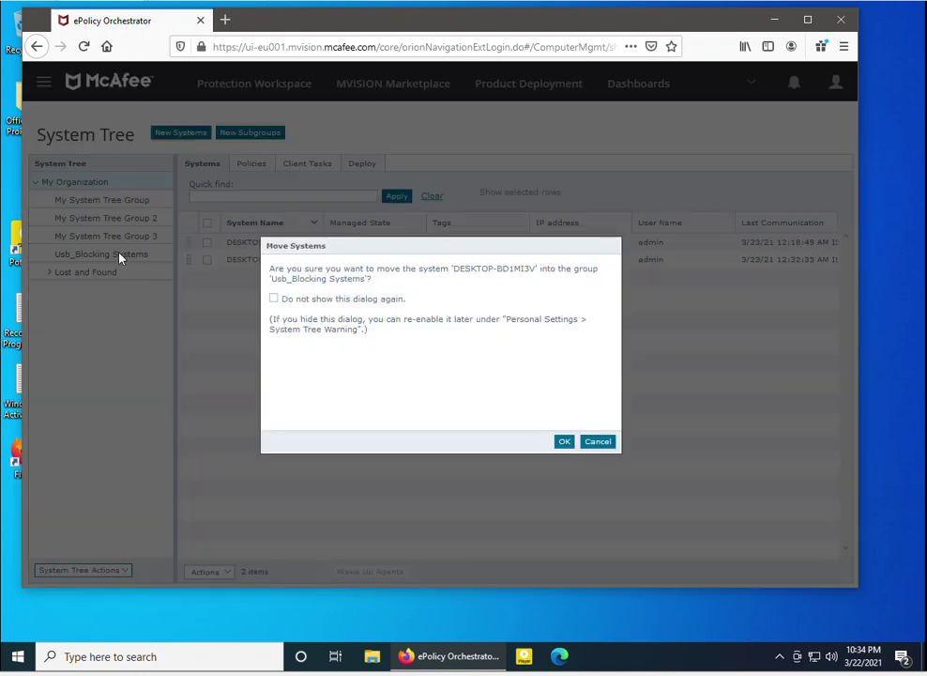
{"action": "left_click", "coordinate": [565, 441]}
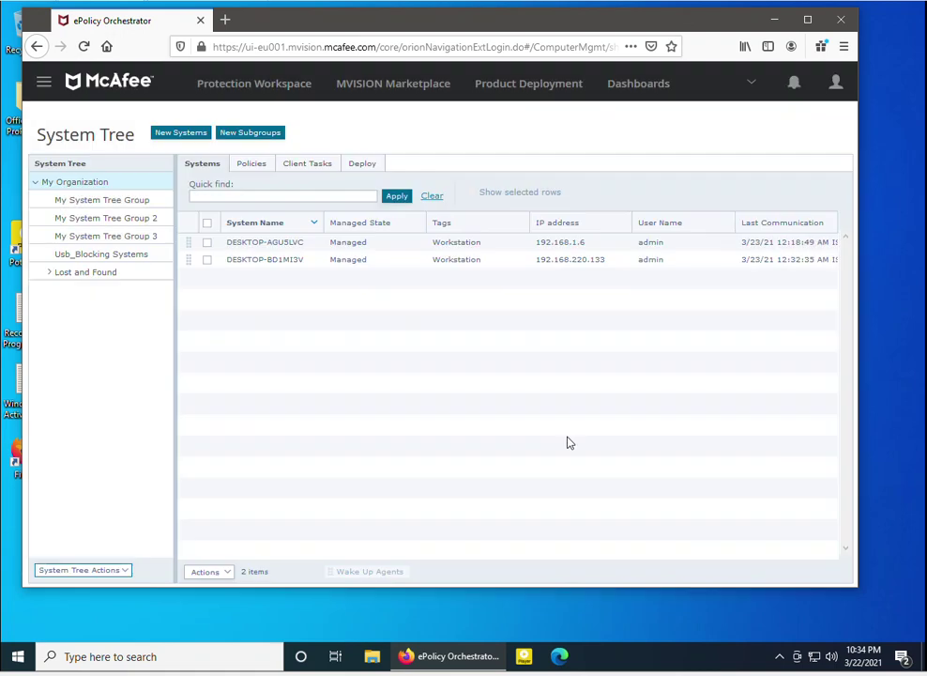
{"action": "left_click", "coordinate": [88, 257]}
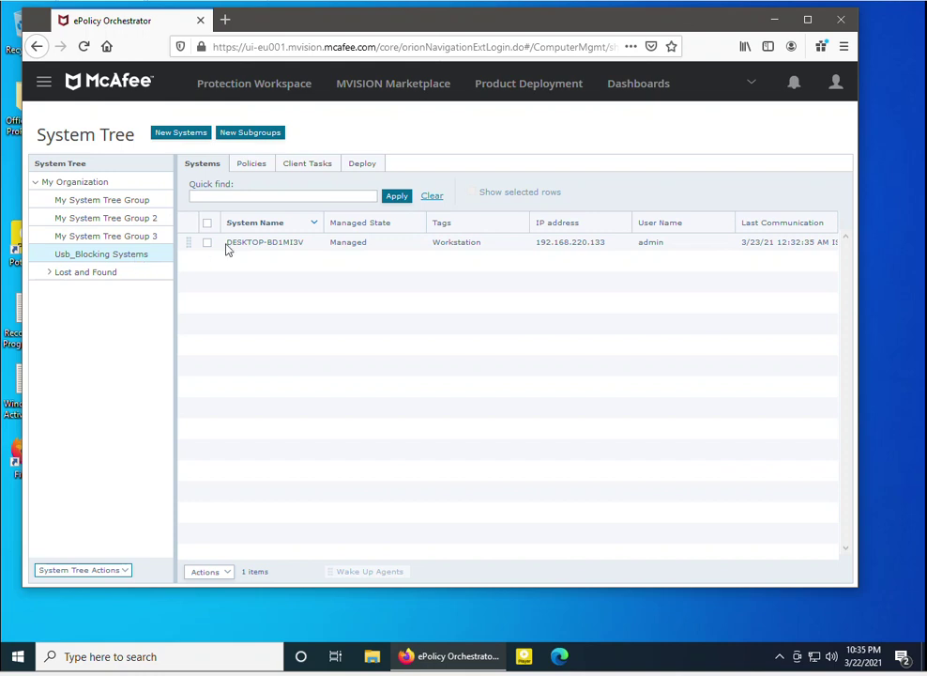
- Select Endpoint Protection with Endpoint Security Platform and McAfee Data Loss Prevention for Windows deployment to the Usb_Blocking Systems group
{"action": "left_click", "coordinate": [368, 165]}
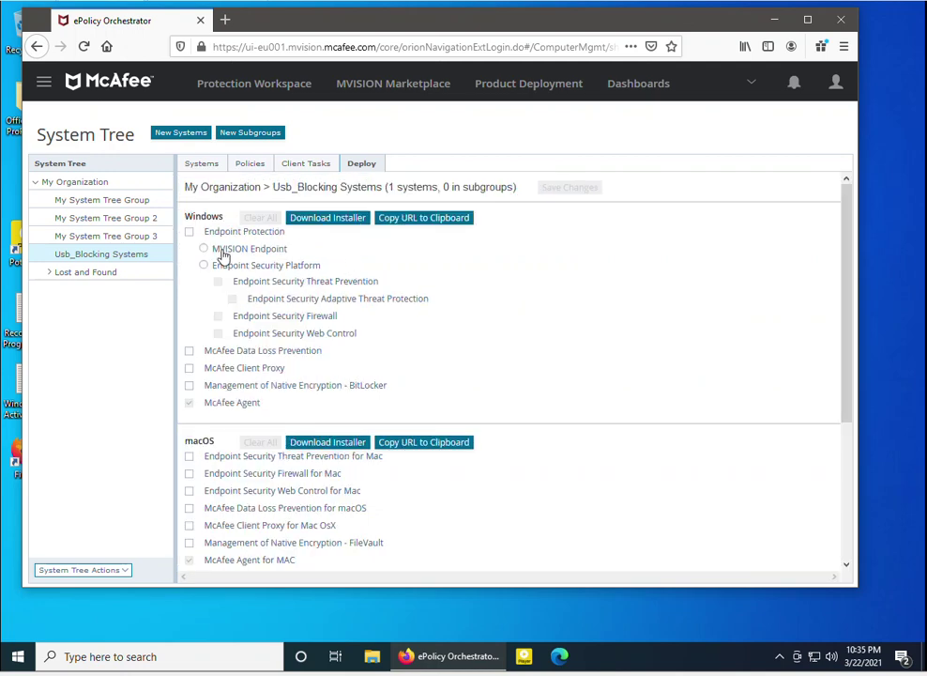
{"action": "left_click", "coordinate": [190, 231]}
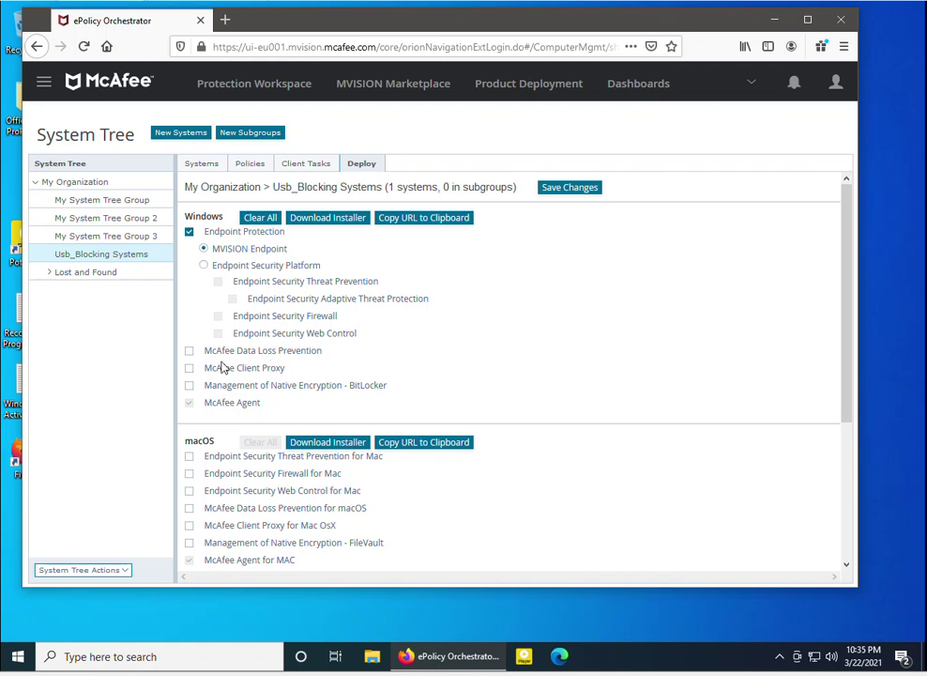
{"action": "left_click", "coordinate": [204, 266]}
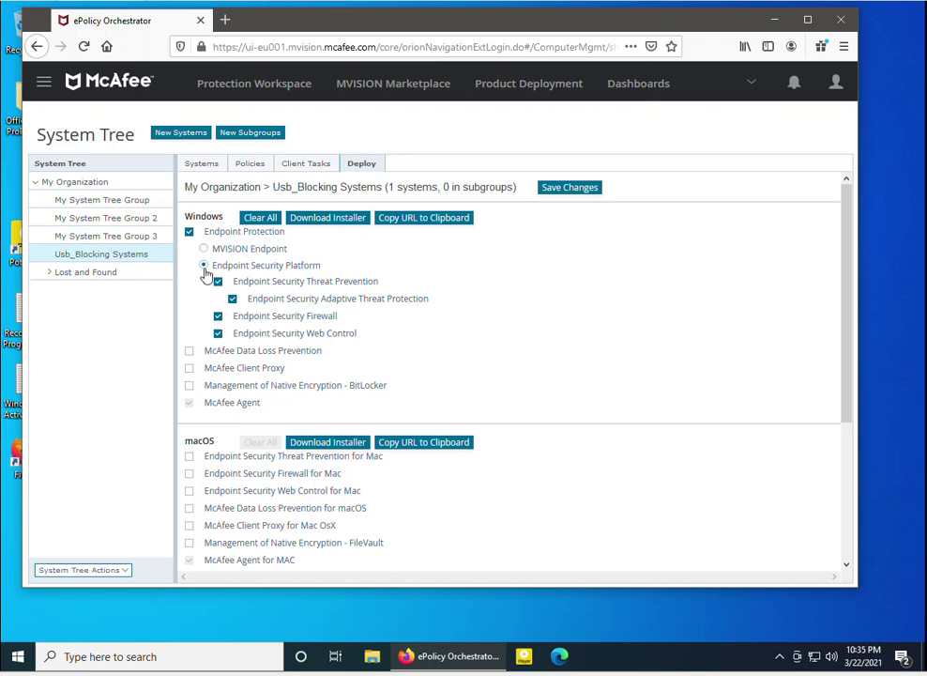
{"action": "left_click", "coordinate": [190, 353]}
{"action": "left_click", "coordinate": [218, 336]}
{"action": "left_click", "coordinate": [217, 318]}
{"action": "left_click", "coordinate": [231, 300]}
{"action": "left_click", "coordinate": [218, 283]}
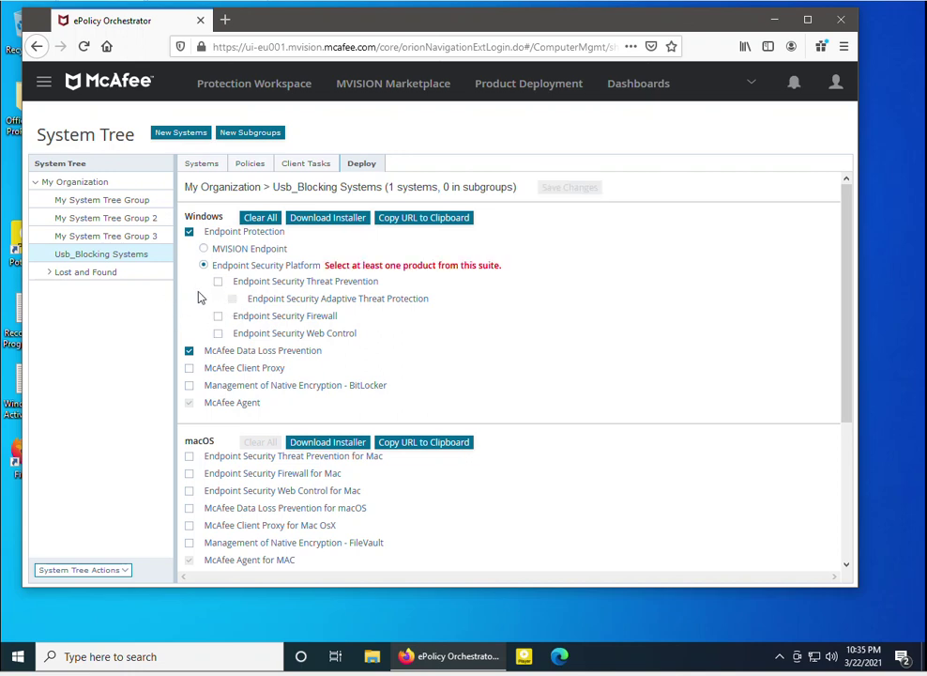
{"action": "left_click", "coordinate": [191, 236]}
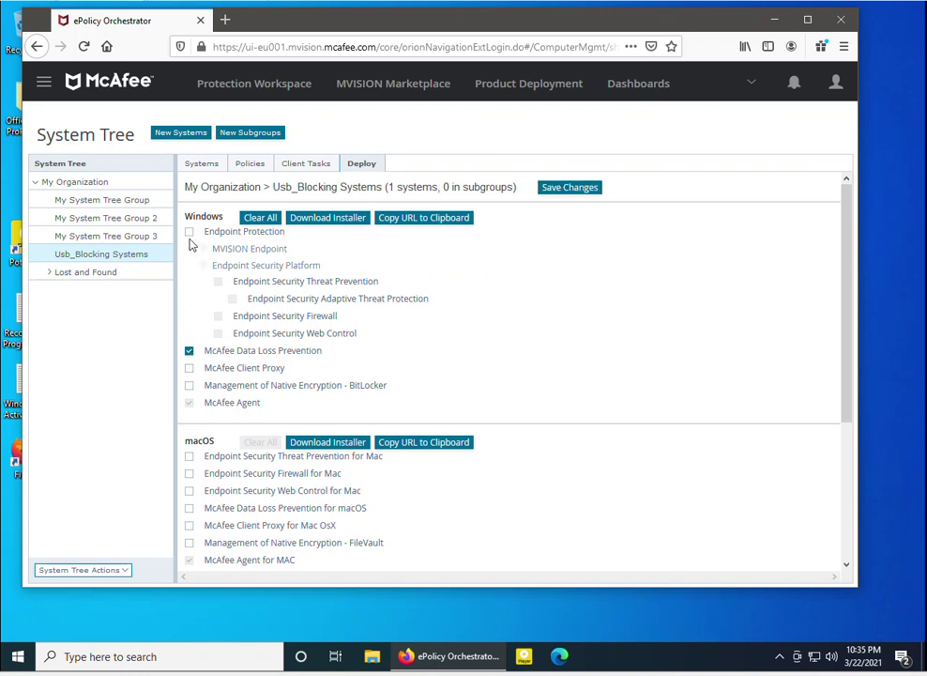
{"action": "left_click", "coordinate": [189, 232]}
{"action": "left_click", "coordinate": [204, 266]}
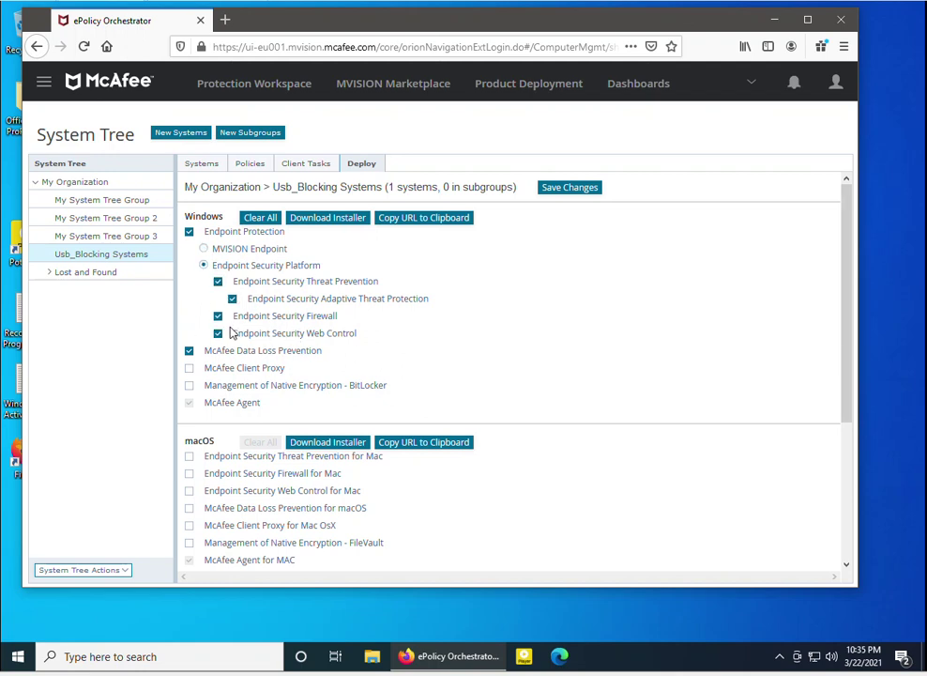
- Exclude Endpoint Security Firewall from the group's Windows deployment, keep the other Endpoint Security modules selected, and save the changes
{"action": "left_click", "coordinate": [218, 316]}
{"action": "left_click", "coordinate": [233, 299]}
{"action": "left_click", "coordinate": [218, 334]}
{"action": "left_click", "coordinate": [218, 319]}
{"action": "left_click", "coordinate": [233, 298]}
{"action": "left_click", "coordinate": [217, 317]}
{"action": "left_click", "coordinate": [218, 334]}
{"action": "left_click", "coordinate": [569, 195]}
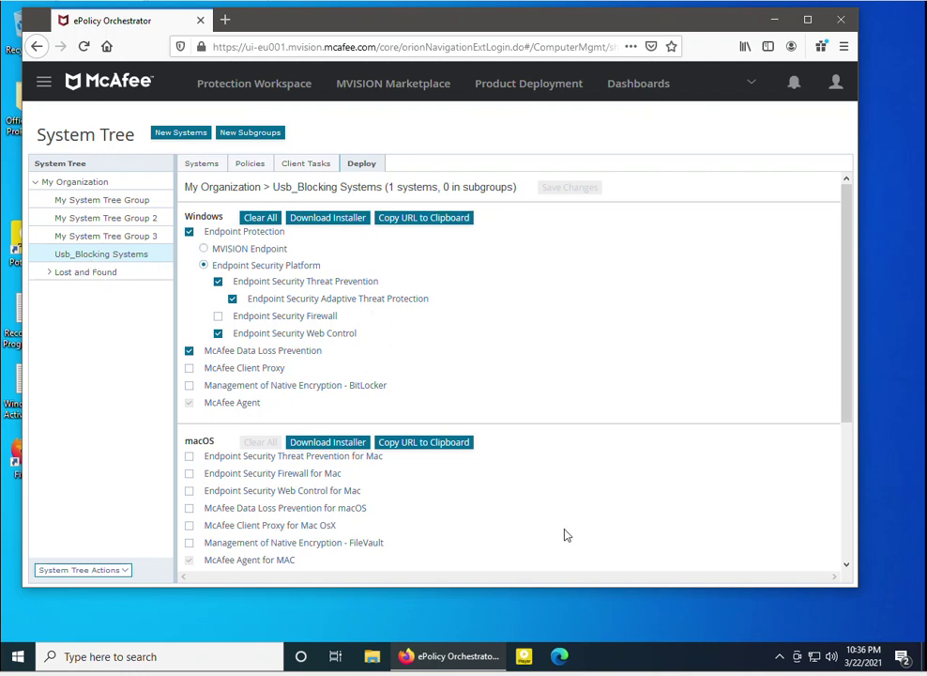
- Send an agent wake-up call to DESKTOP-BD1MI3V in the Usb_Blocking Systems group with the default settings
{"action": "left_click", "coordinate": [202, 164]}
{"action": "left_click", "coordinate": [208, 243]}
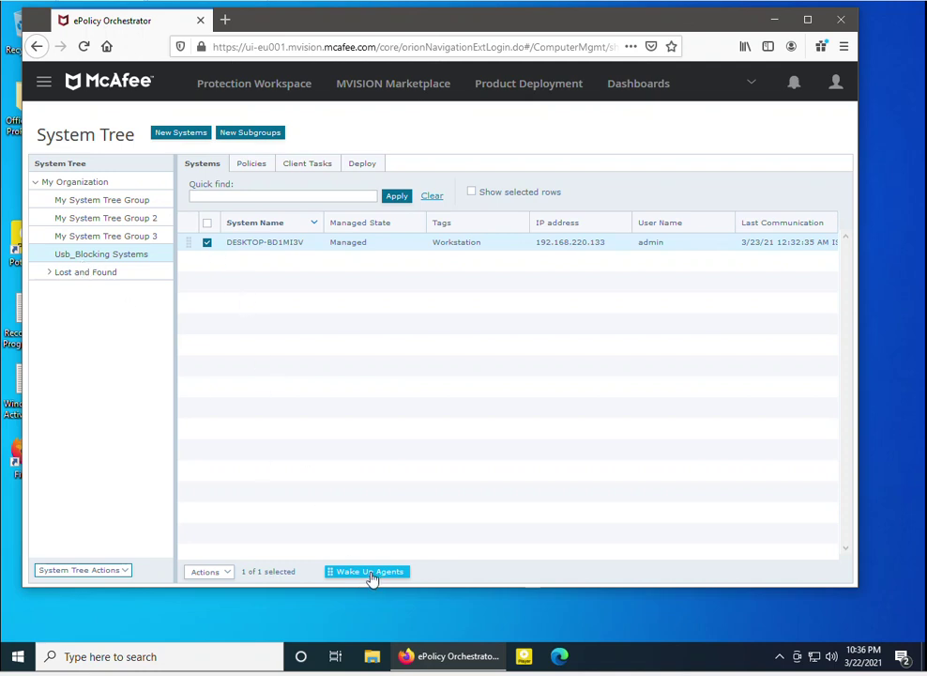
{"action": "left_click", "coordinate": [369, 571]}
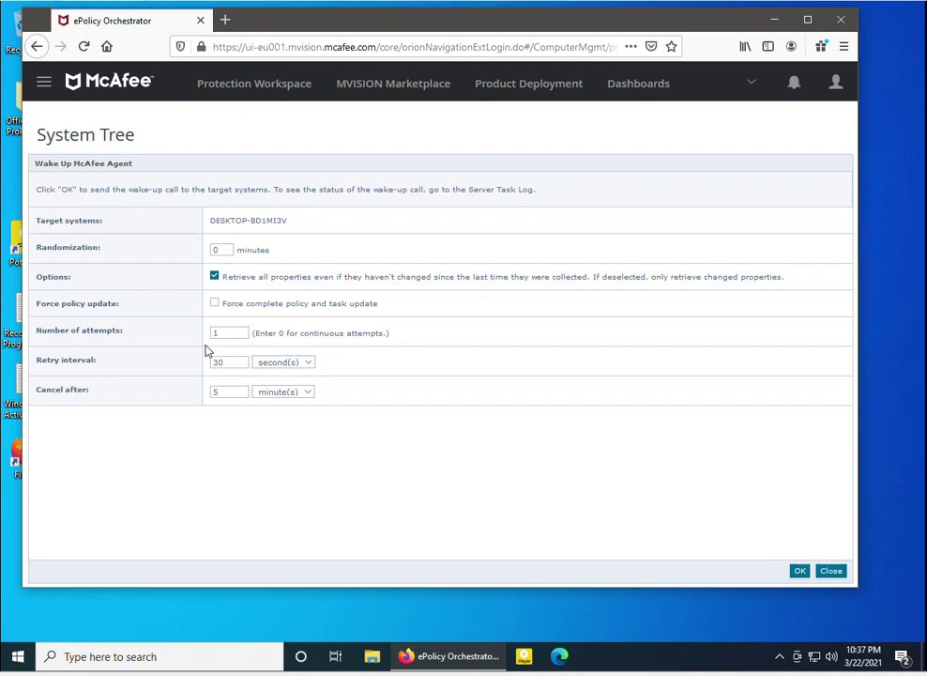
{"action": "left_click", "coordinate": [800, 571]}
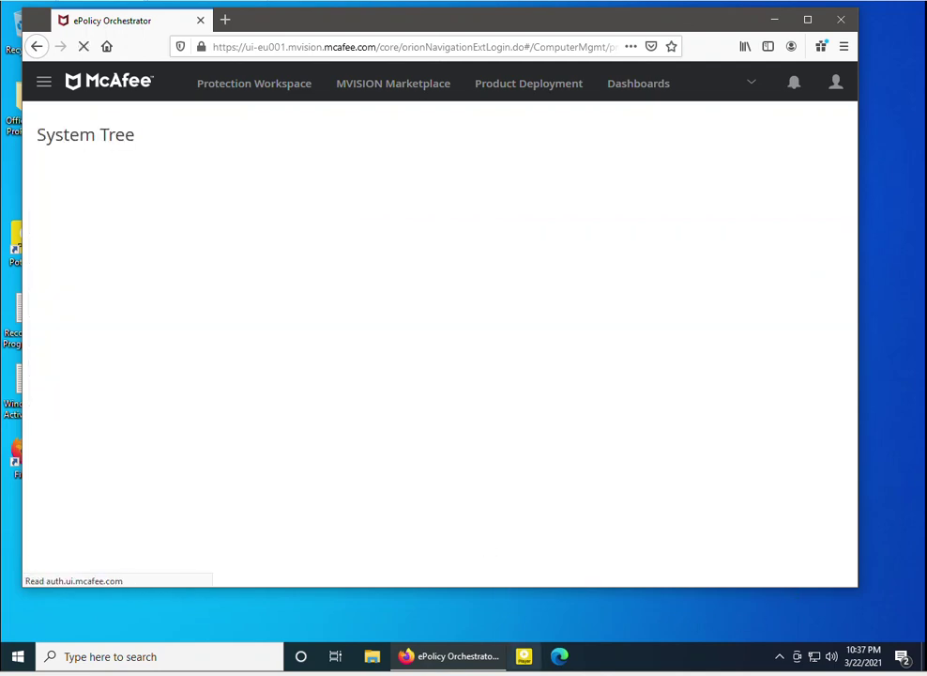
- Minimise the browser, run a security update from the local McAfee agent, and close the updater
{"action": "left_click", "coordinate": [771, 21]}
{"action": "left_click", "coordinate": [778, 657]}
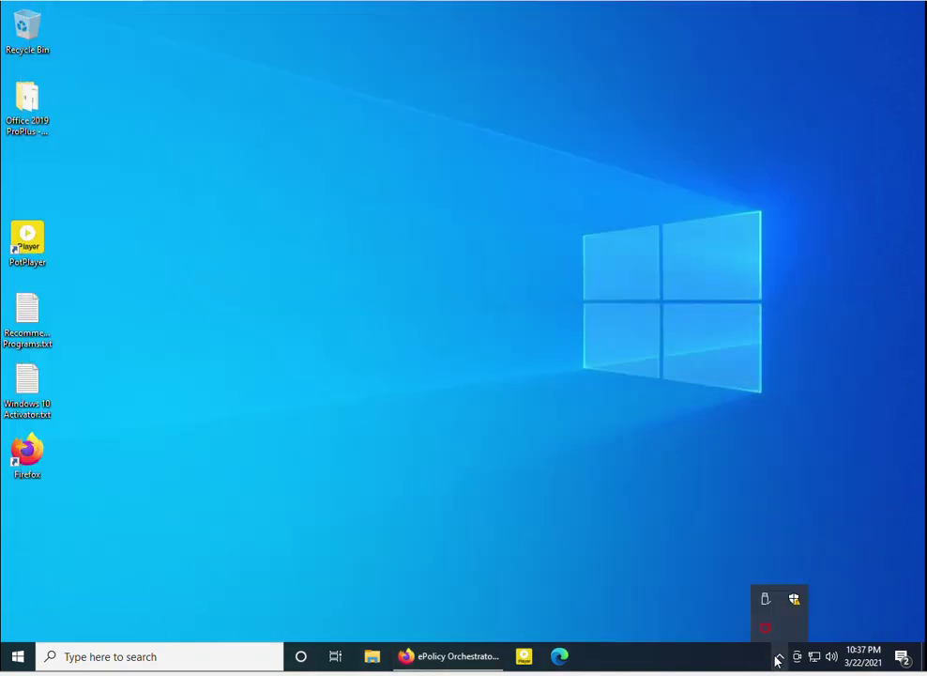
{"action": "right_click", "coordinate": [767, 629]}
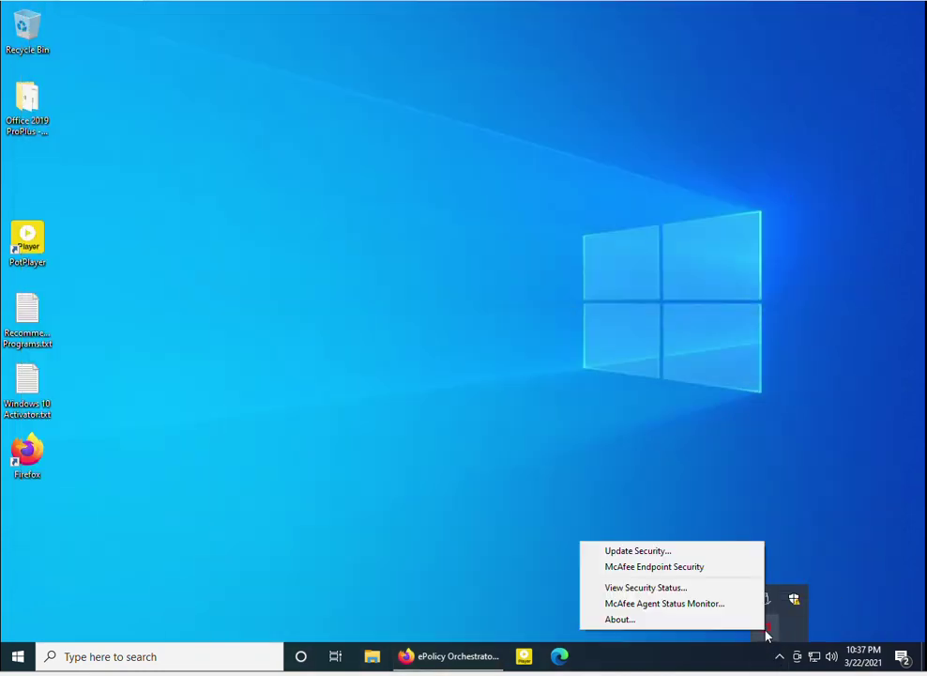
{"action": "left_click", "coordinate": [637, 551]}
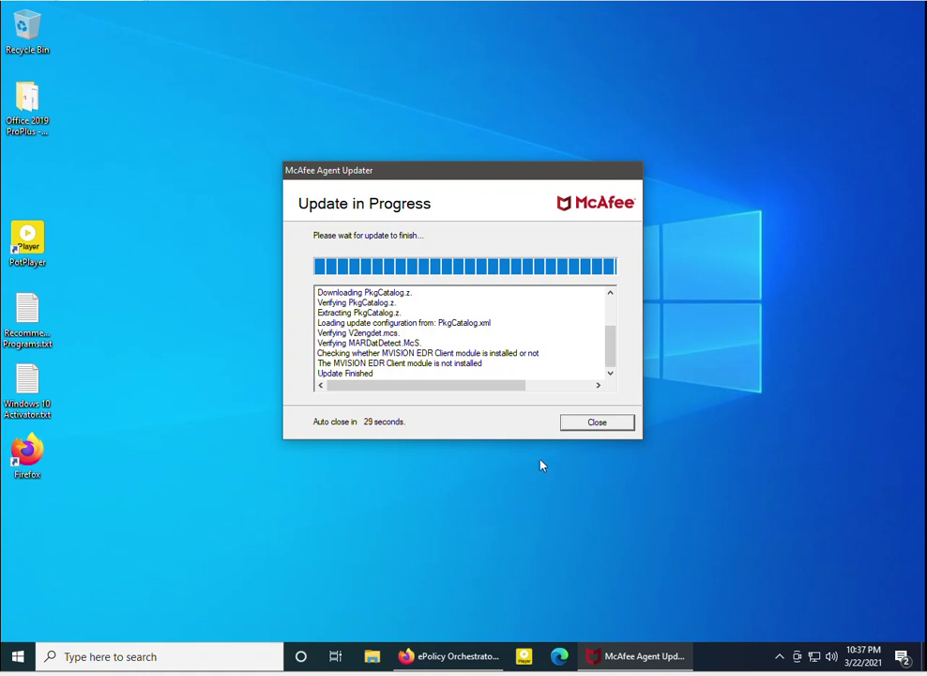
{"action": "left_click", "coordinate": [594, 424]}
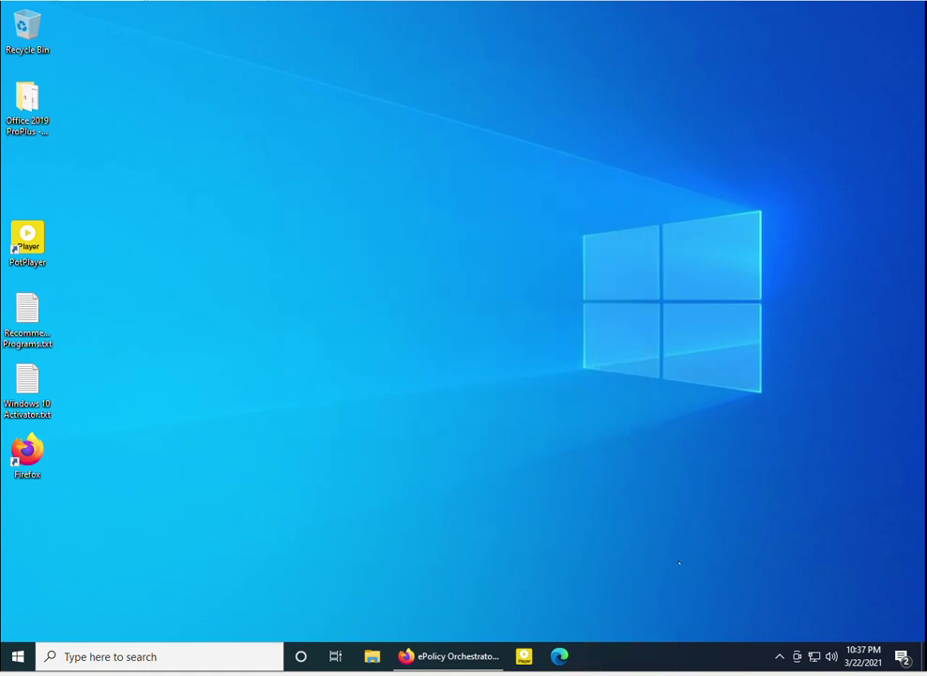
- View the McAfee agent's About information to check the installed products, and close it
{"action": "left_click", "coordinate": [780, 656]}
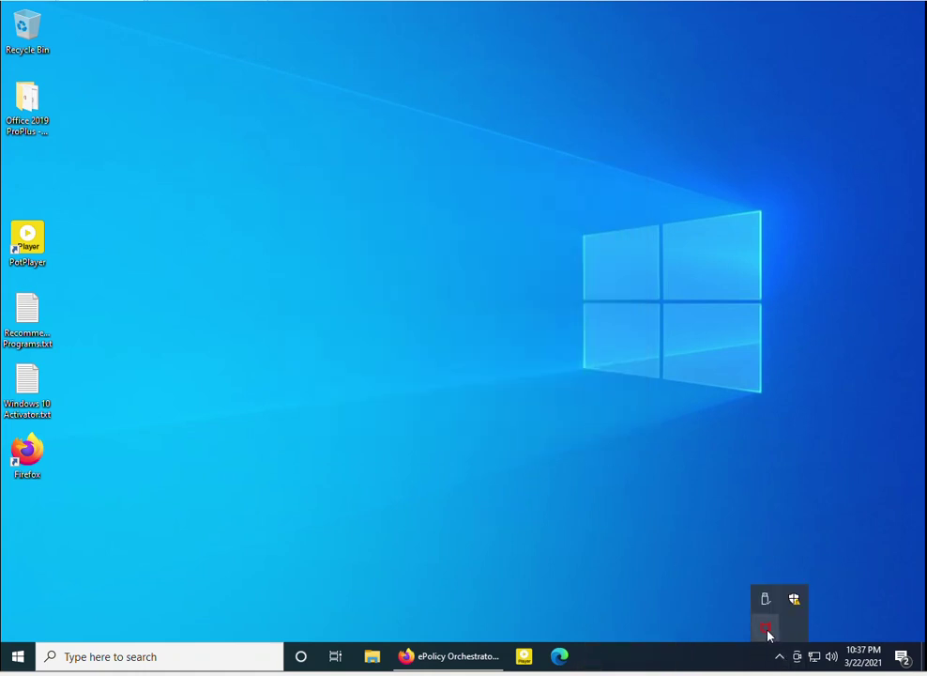
{"action": "right_click", "coordinate": [767, 628]}
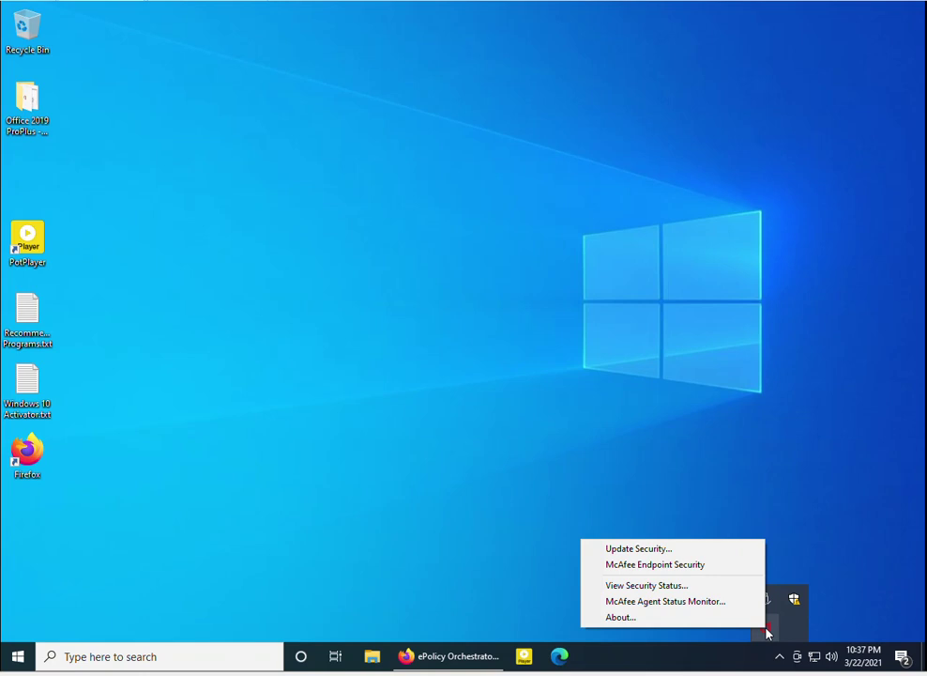
{"action": "left_click", "coordinate": [629, 617]}
{"action": "left_click_drag", "start_coordinate": [619, 309], "coordinate": [617, 266]}
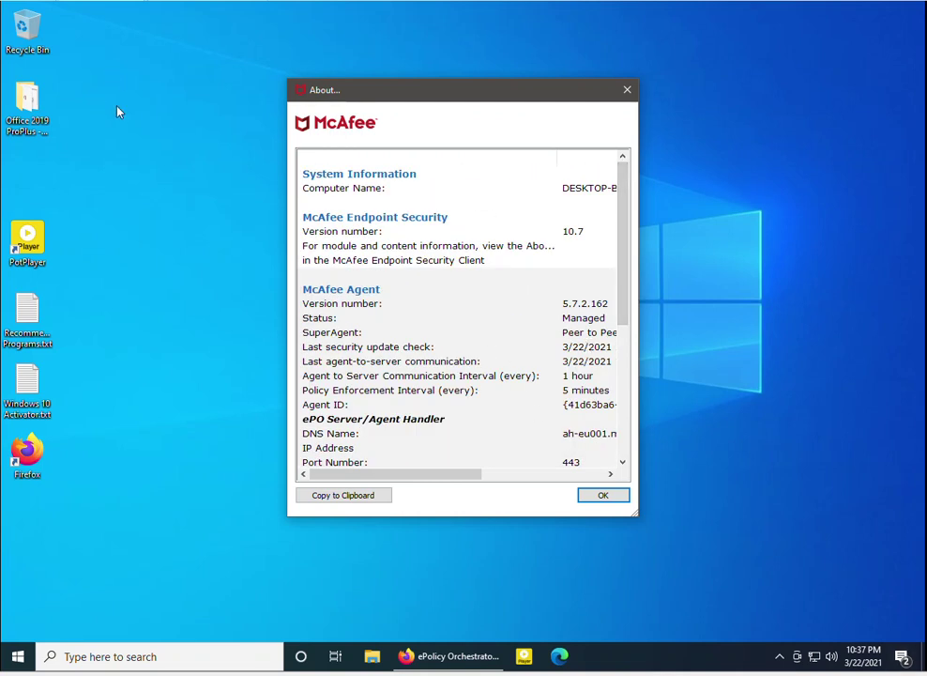
{"action": "left_click", "coordinate": [595, 500]}
- Open the McAfee Agent Status Monitor and examine its status log for Data Loss Prevention installation and policy enforcement entries
{"action": "left_click", "coordinate": [780, 657]}
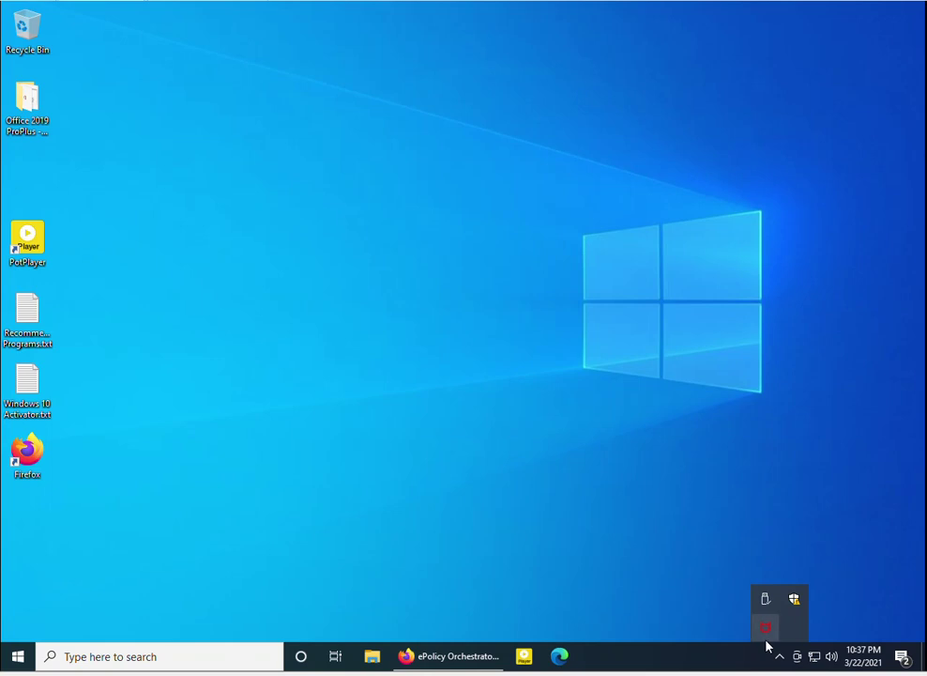
{"action": "right_click", "coordinate": [766, 636]}
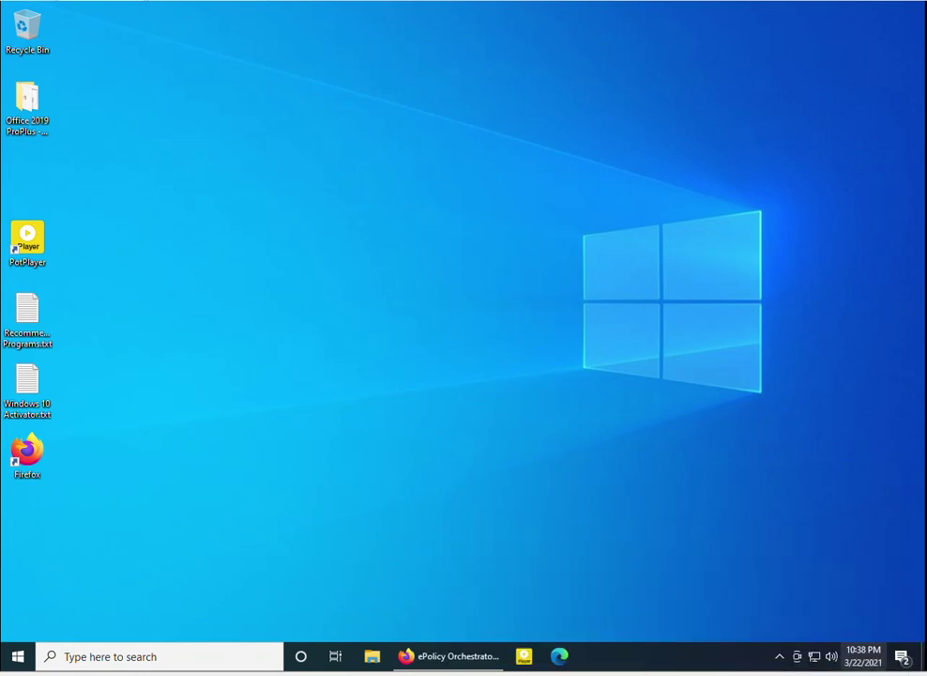
{"action": "left_click", "coordinate": [783, 660]}
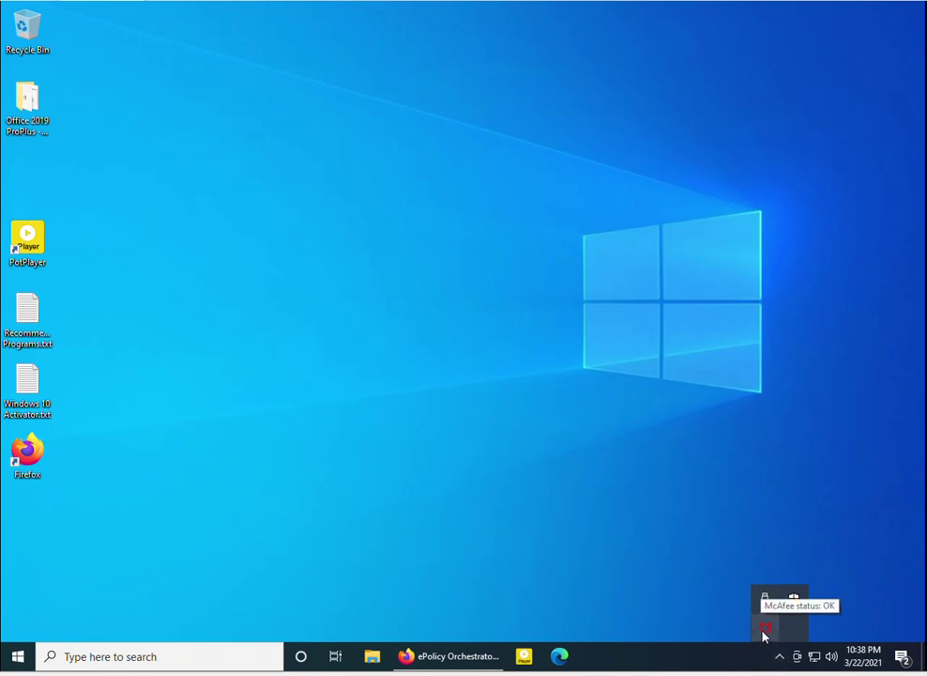
{"action": "right_click", "coordinate": [764, 637]}
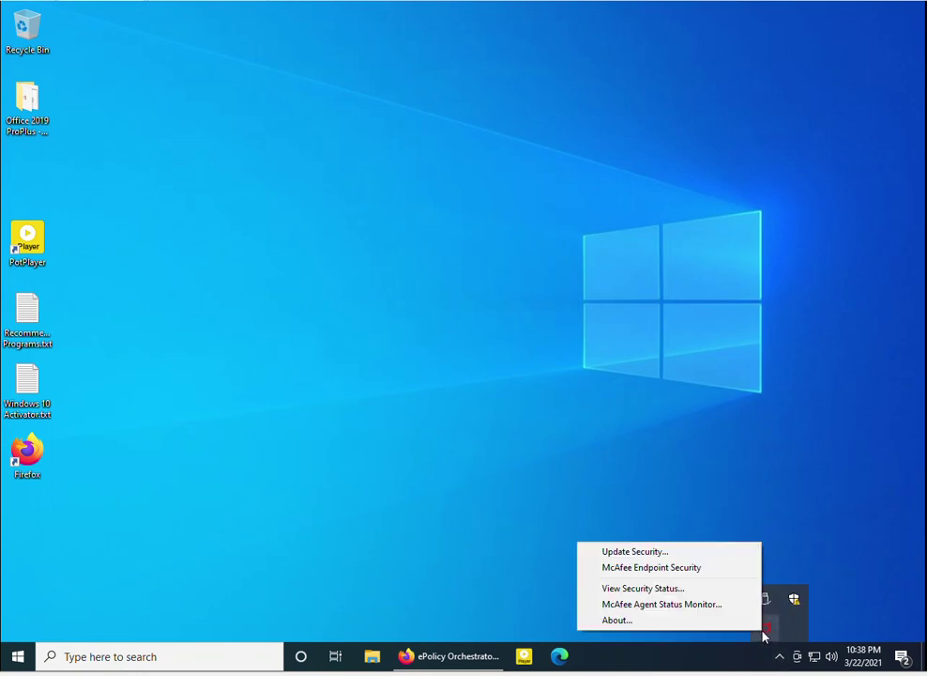
{"action": "left_click", "coordinate": [645, 608]}
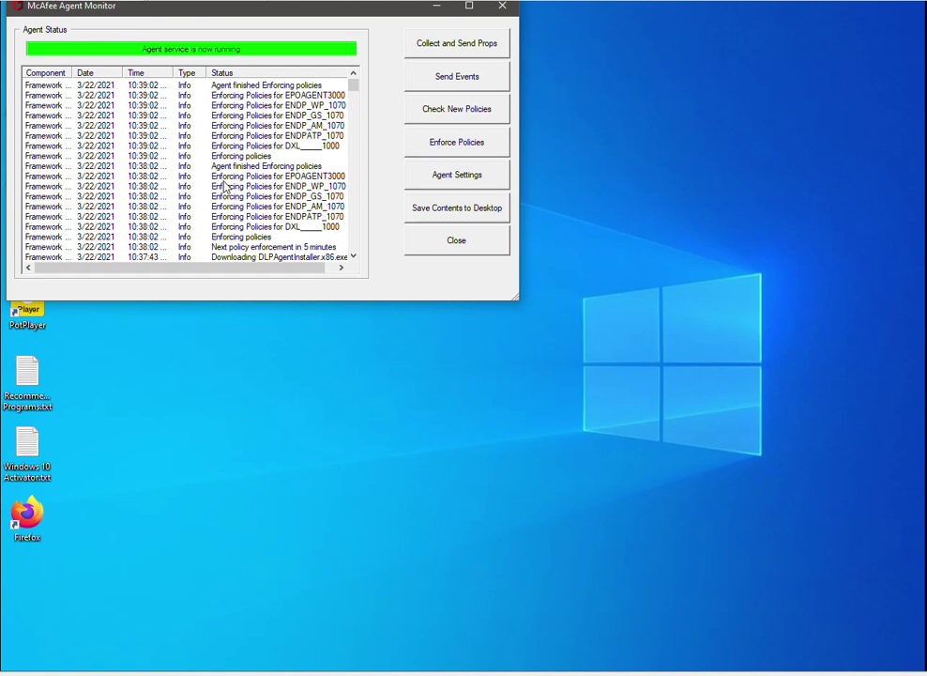
{"action": "scroll", "coordinate": [224, 185], "scroll_direction": "down", "scroll_amount": 1}
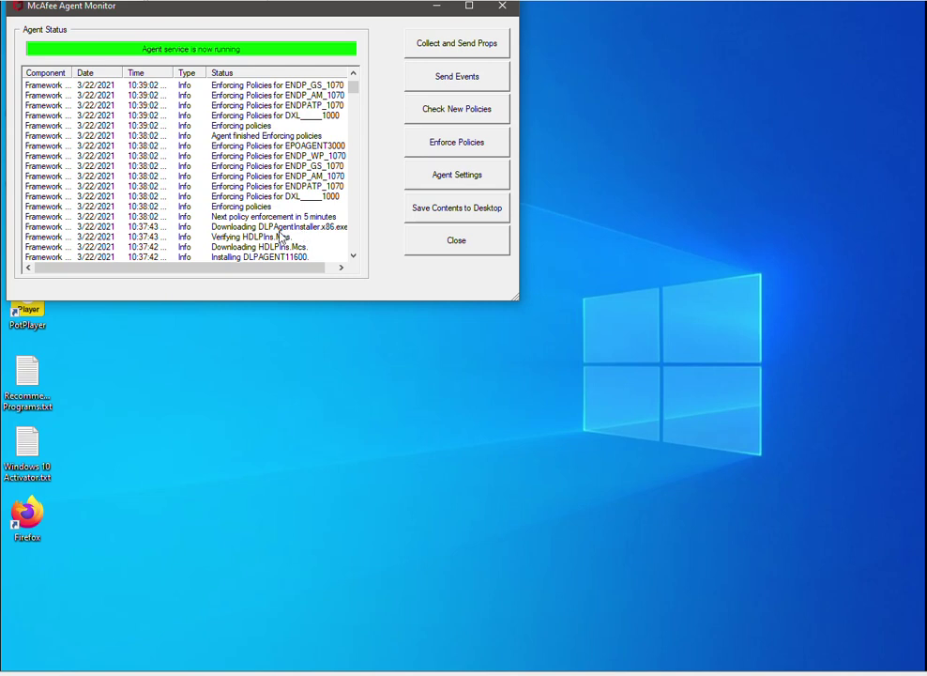
{"action": "scroll", "coordinate": [280, 238], "scroll_direction": "up", "scroll_amount": 1}
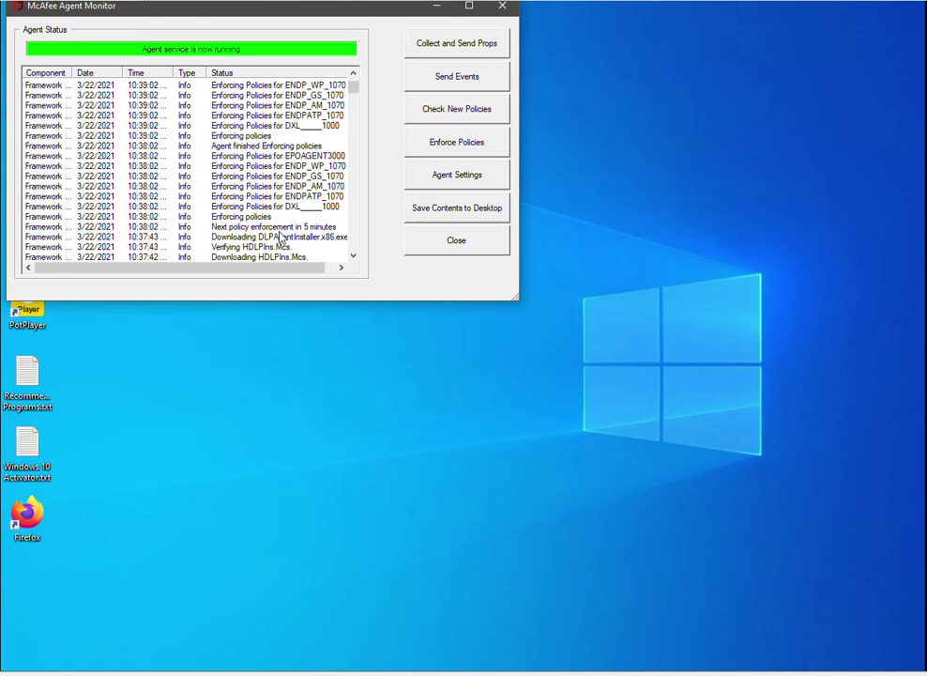
{"action": "mouse_move", "coordinate": [356, 91]}
{"action": "left_mouse_down"}
{"action": "mouse_move", "coordinate": [356, 137]}
{"action": "mouse_move", "coordinate": [357, 91]}
{"action": "left_mouse_up"}
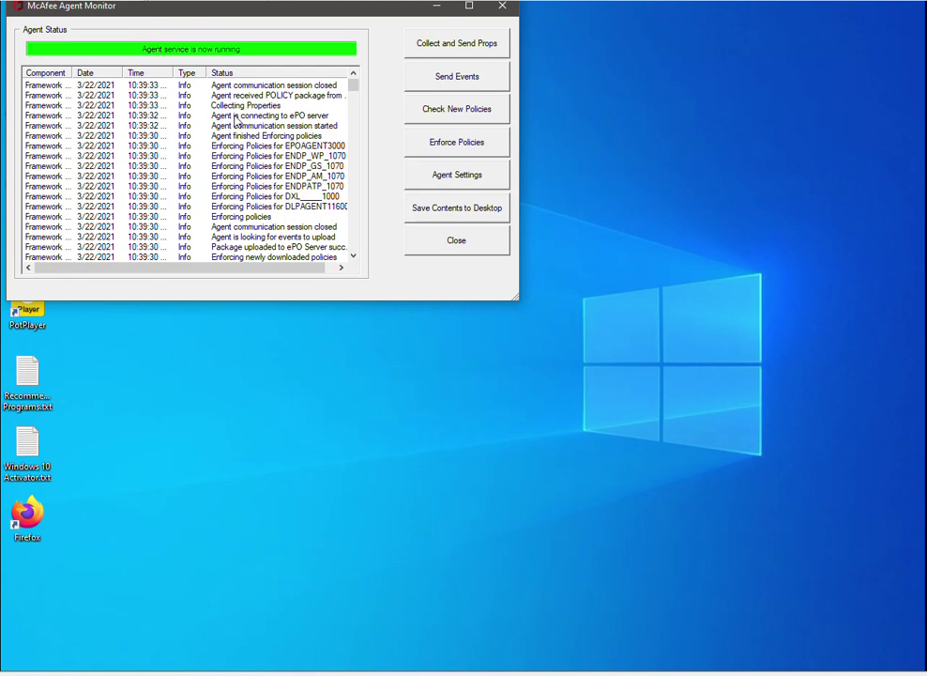
{"action": "scroll", "coordinate": [273, 199], "scroll_direction": "down", "scroll_amount": 8}
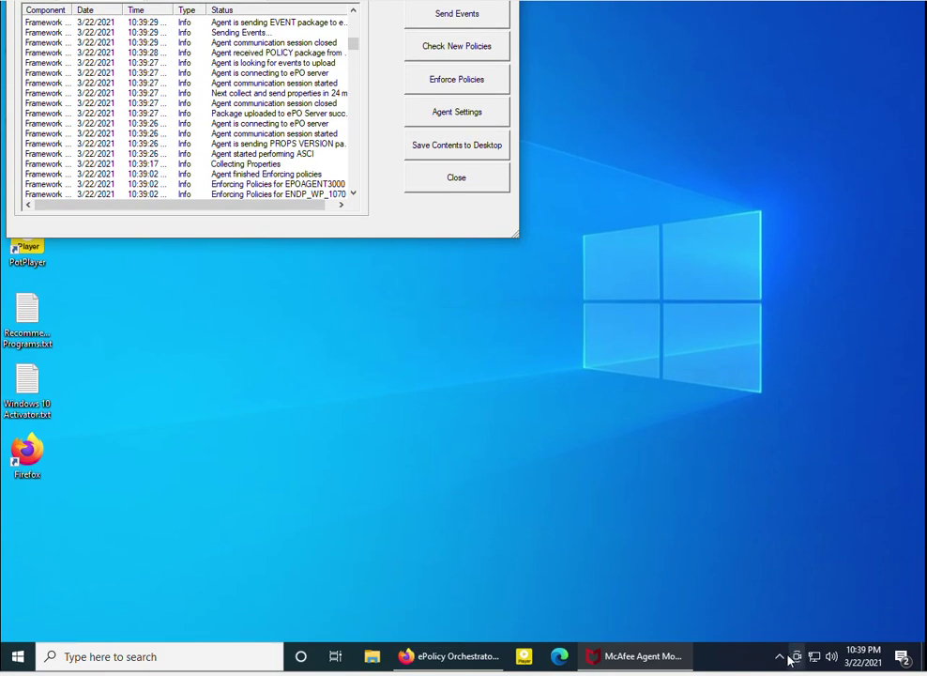
- Check the newest agent communication entries in the McAfee Agent Monitor's status log
{"action": "left_click", "coordinate": [780, 655]}
{"action": "right_click", "coordinate": [769, 629]}
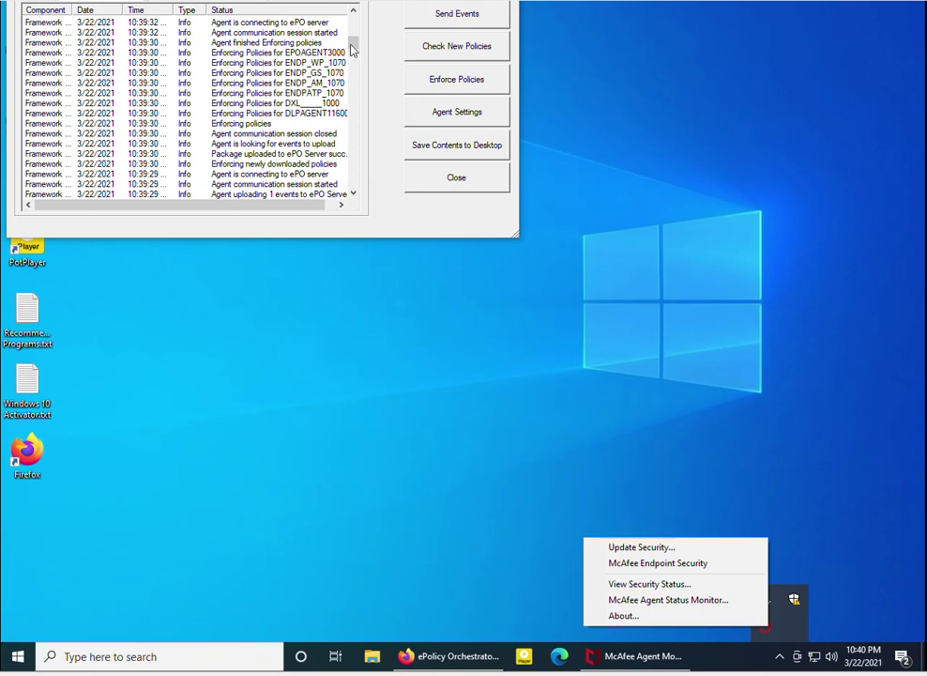
{"action": "left_click_drag", "start_coordinate": [354, 45], "coordinate": [354, 10]}
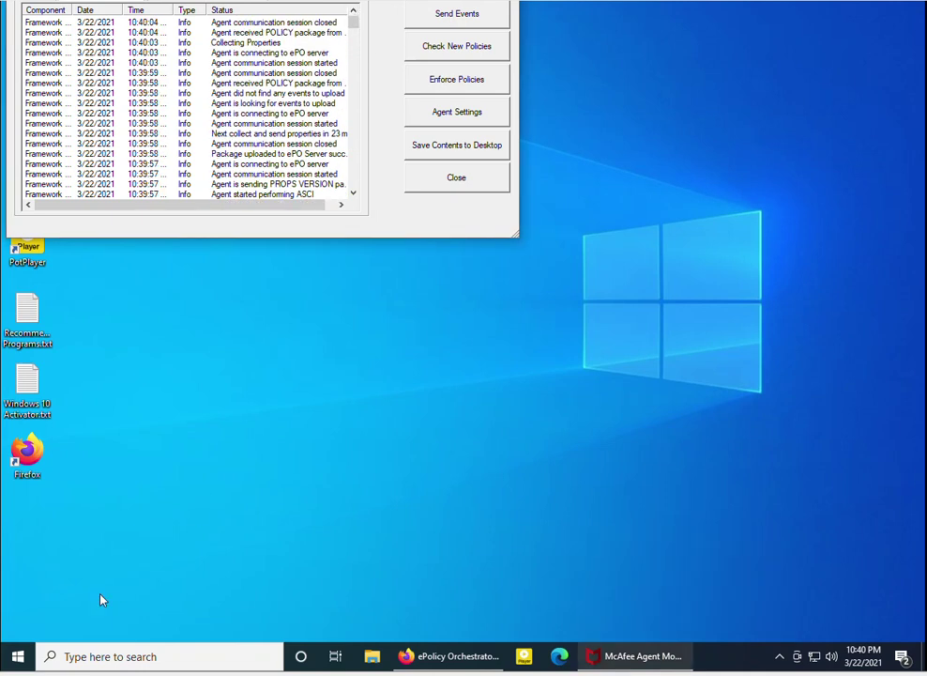
{"action": "left_click", "coordinate": [17, 656]}
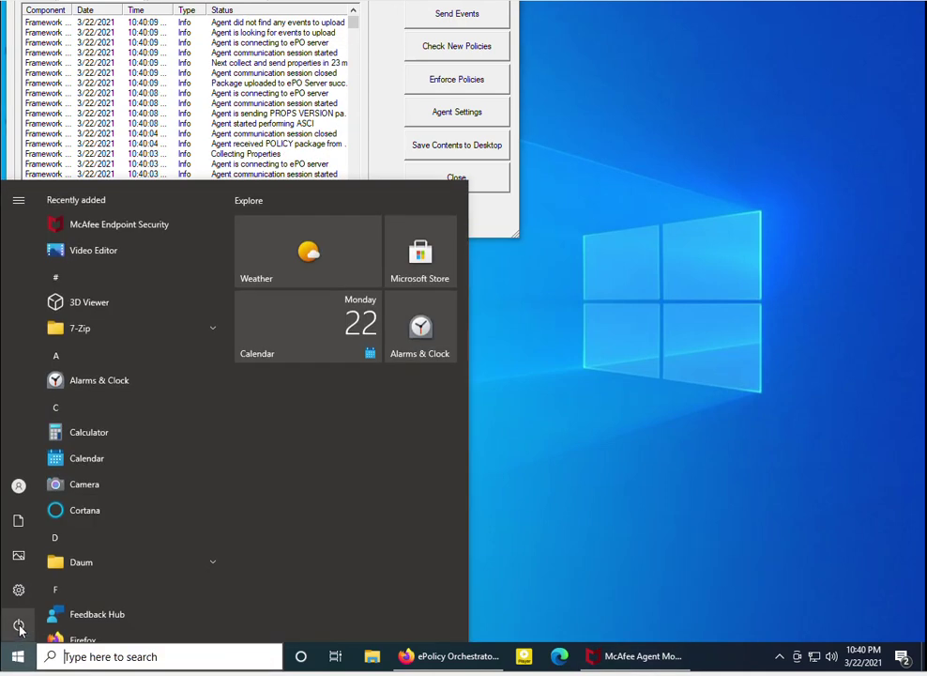
{"action": "scroll", "coordinate": [77, 594], "scroll_direction": "down", "scroll_amount": 10}
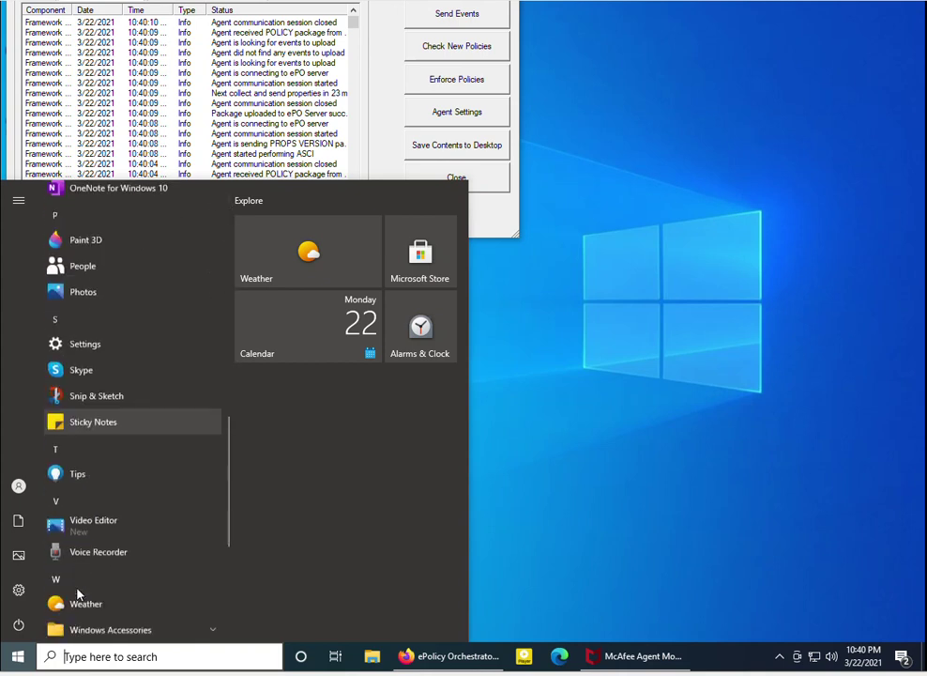
{"action": "scroll", "coordinate": [77, 594], "scroll_direction": "down", "scroll_amount": 3}
{"action": "left_click", "coordinate": [18, 658]}
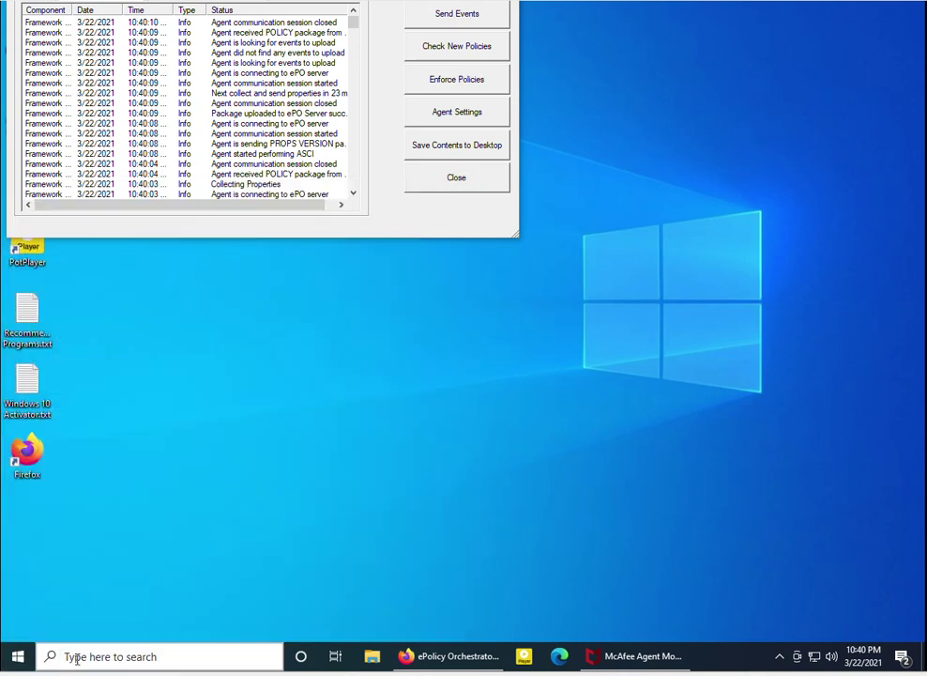
- Search Windows for appwiz.cpl, open Programs and Features to check the installed McAfee products, and close it
{"action": "left_click", "coordinate": [81, 661]}
{"action": "type", "text": "a"}
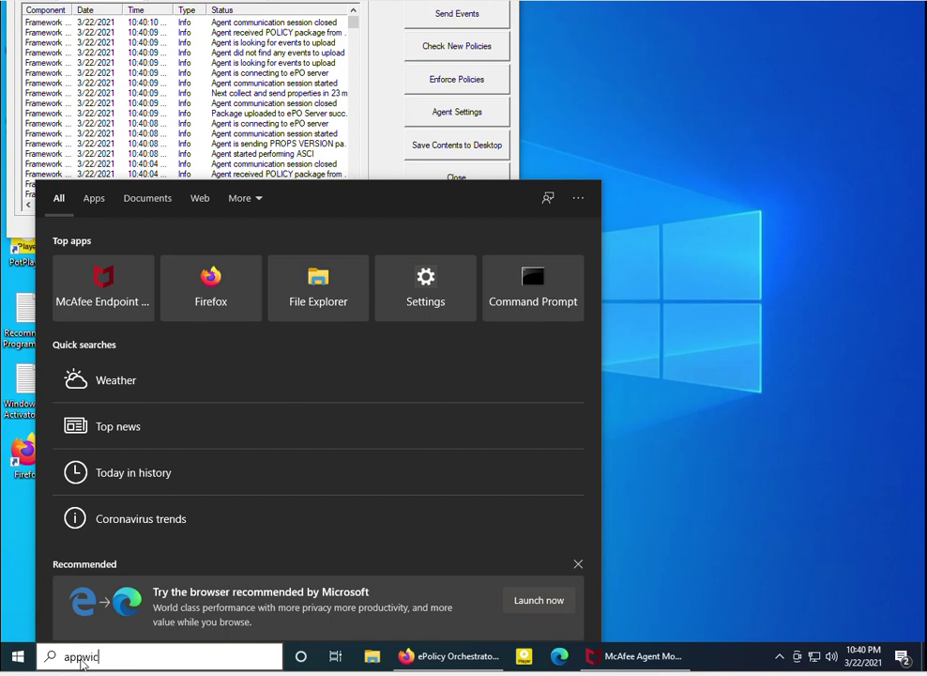
{"action": "type", "text": "ppwicpl"}
{"action": "key", "text": "BackSpace"}
{"action": "key", "text": "BackSpace"}
{"action": "key", "text": "BackSpace"}
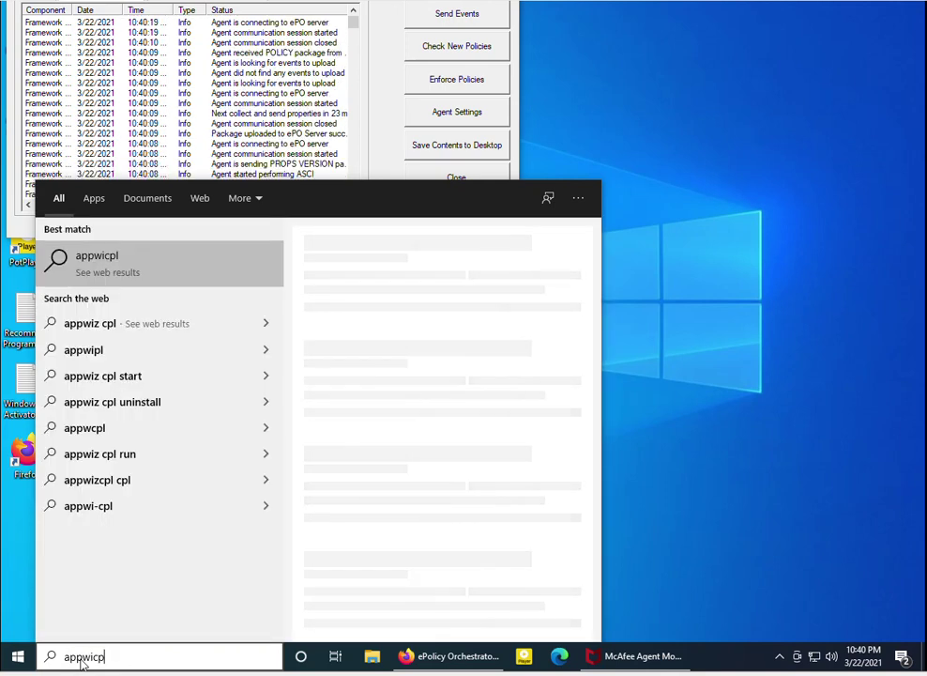
{"action": "type", "text": "z.cpl"}
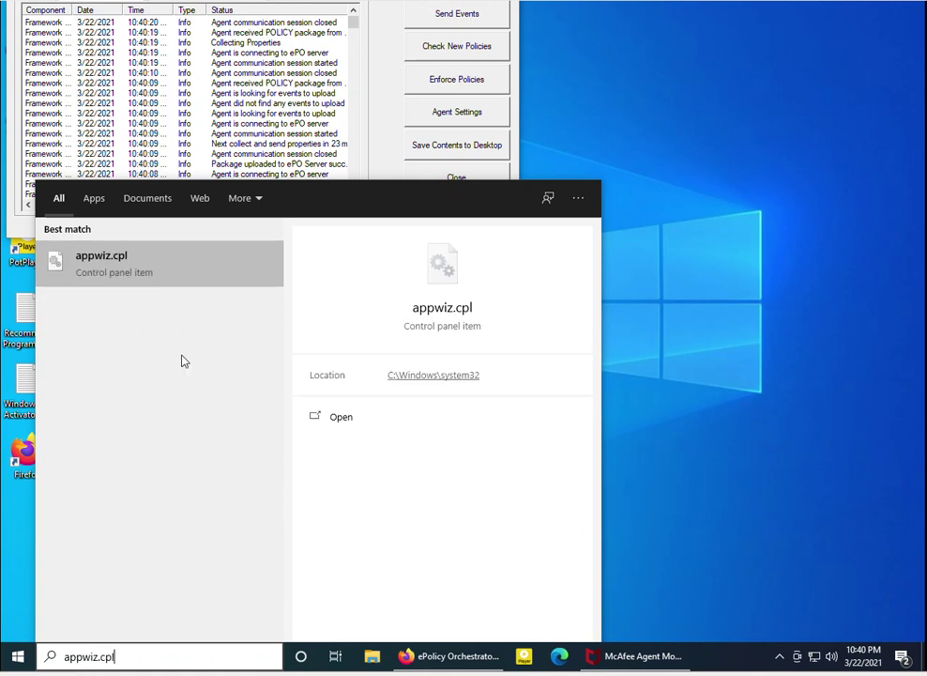
{"action": "key", "text": "Return"}
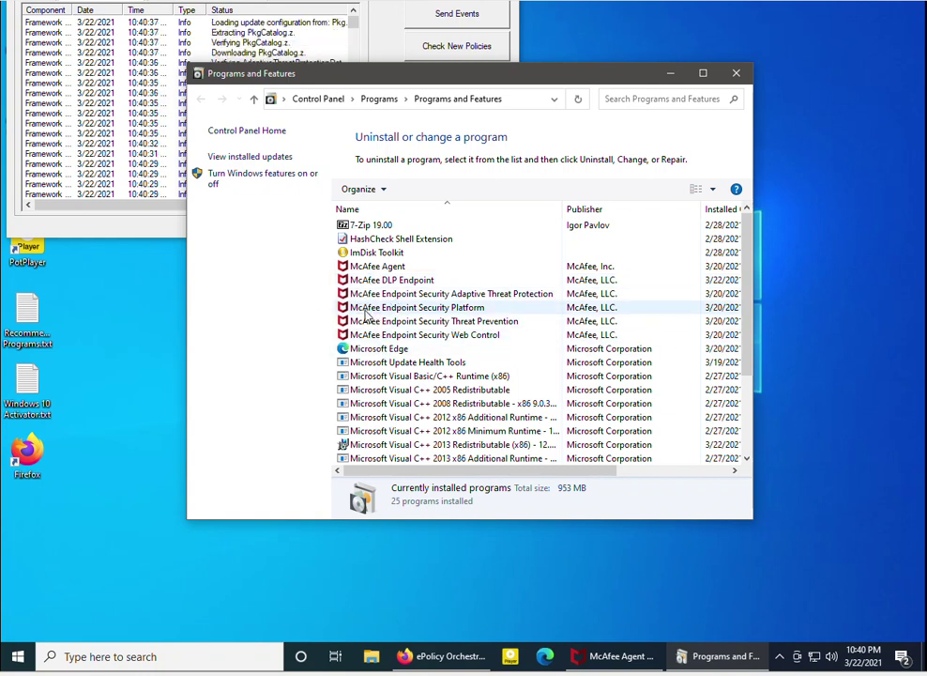
{"action": "left_click", "coordinate": [736, 72]}
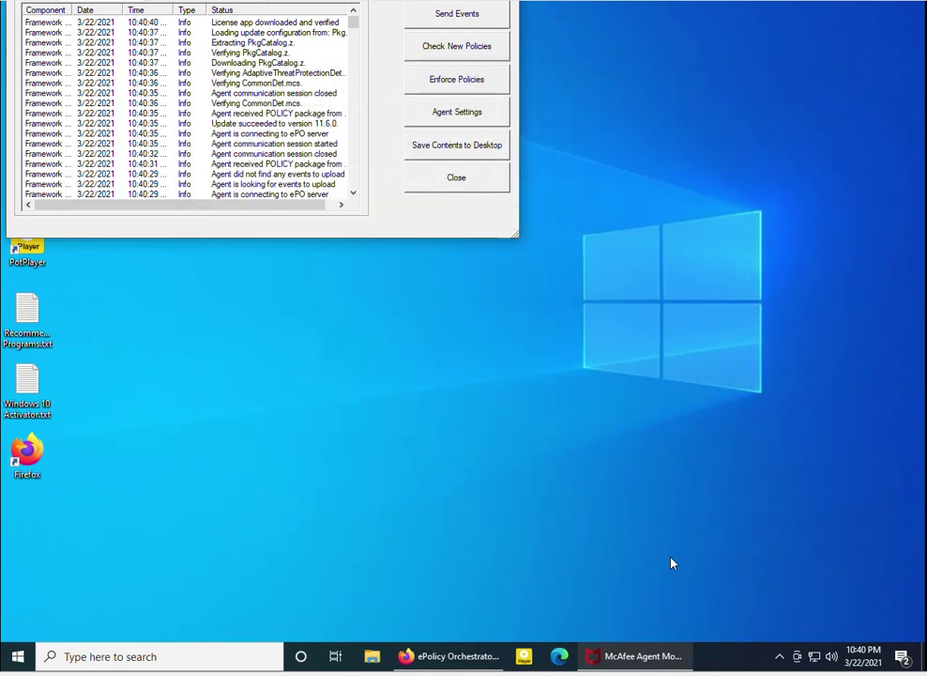
- Check the latest update entries in the McAfee Agent Monitor's status log
{"action": "left_click", "coordinate": [779, 657]}
{"action": "right_click", "coordinate": [767, 627]}
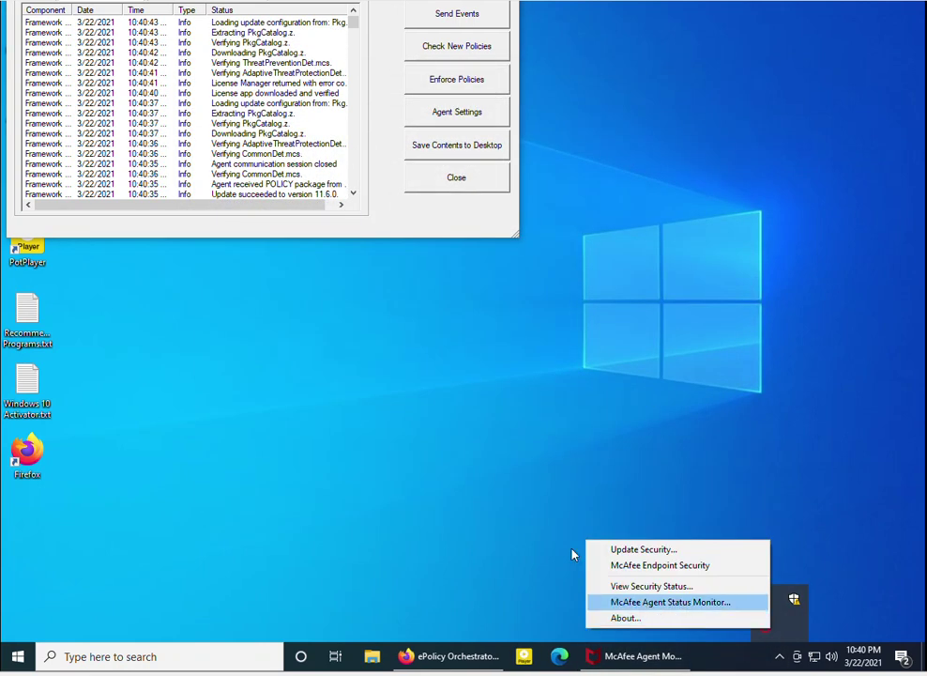
{"action": "left_click", "coordinate": [354, 24]}
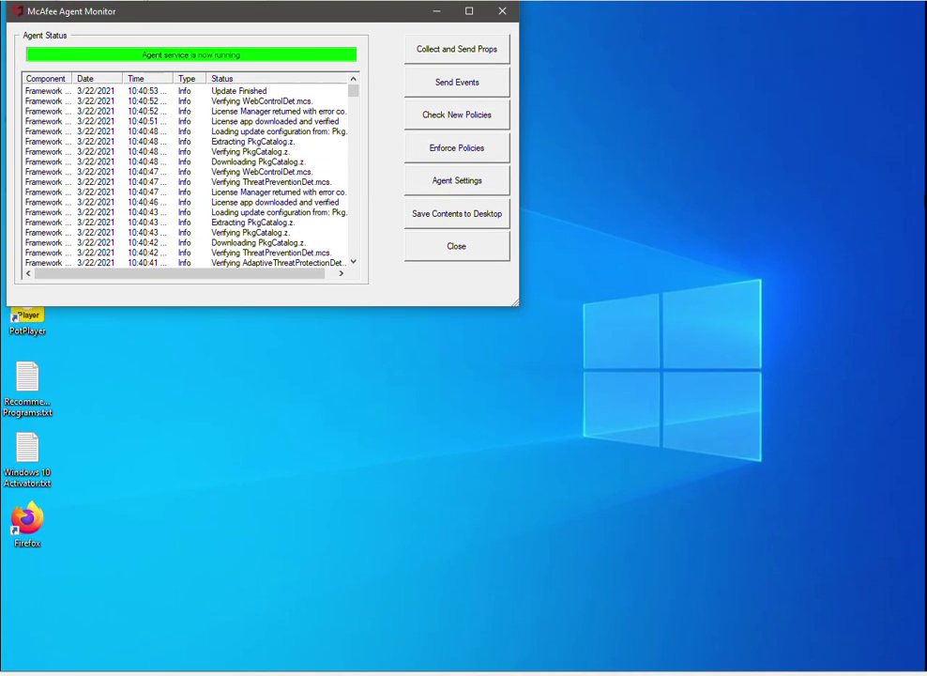
- Close the McAfee Agent Monitor and restart the client computer
{"action": "left_click", "coordinate": [474, 255]}
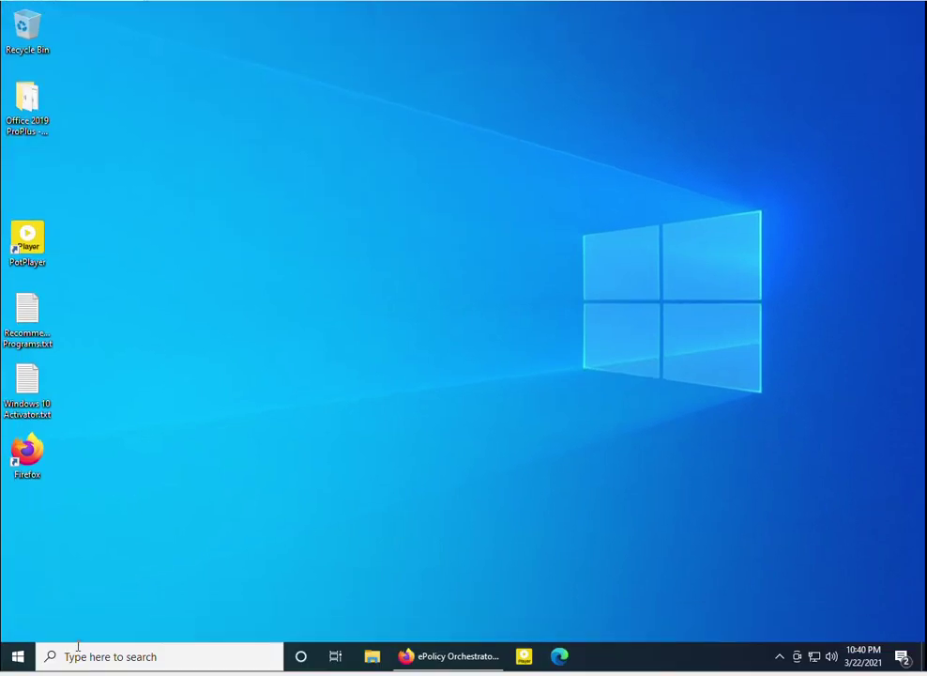
{"action": "left_click", "coordinate": [14, 657]}
{"action": "left_click", "coordinate": [17, 625]}
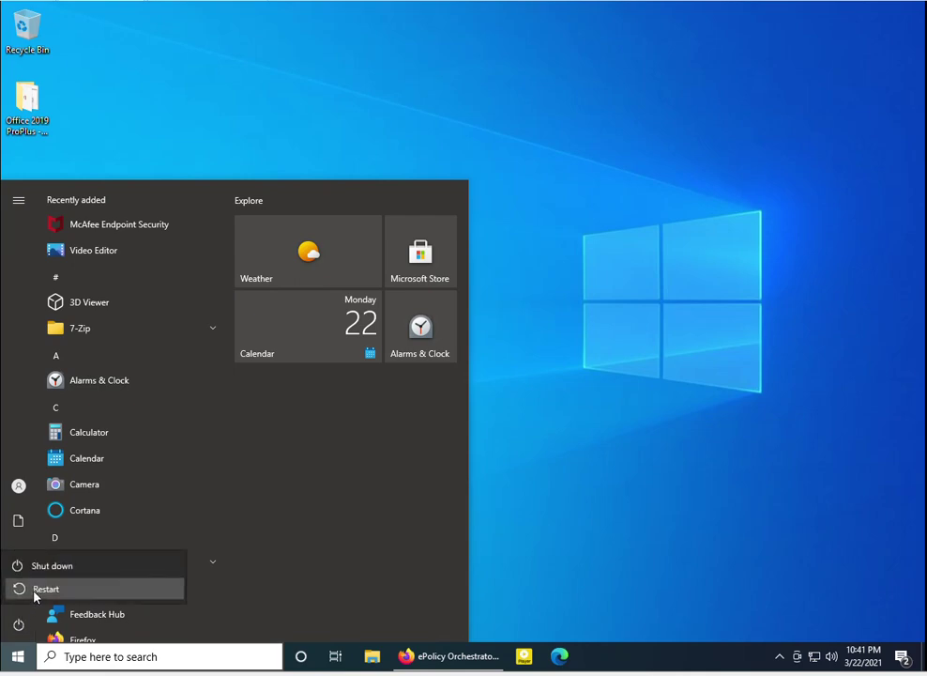
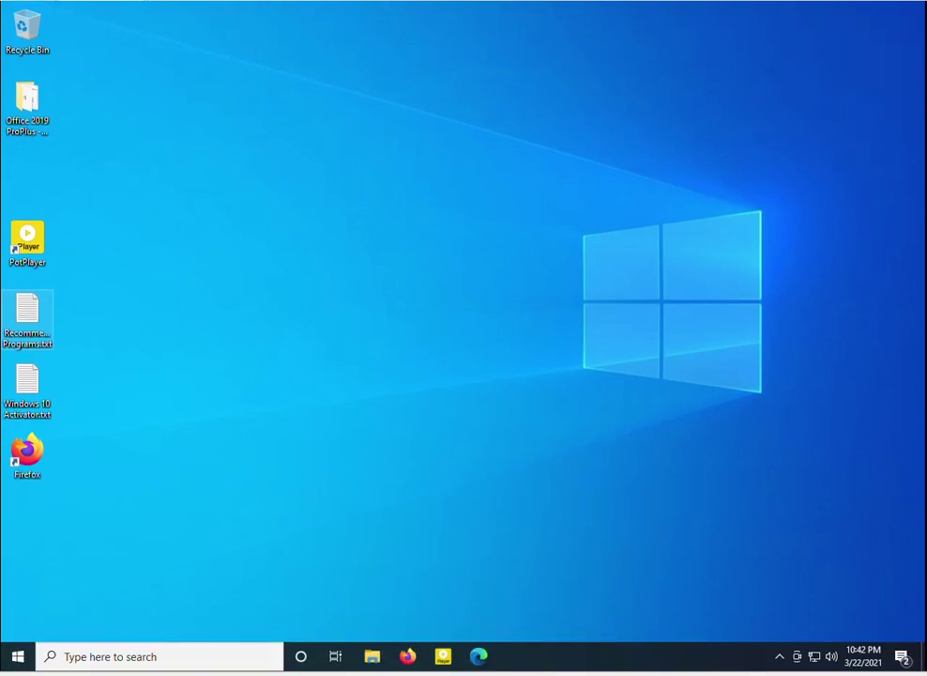
- Open the McAfee Agent Status Monitor on the restarted client and examine its policy enforcement entries
{"action": "left_click", "coordinate": [779, 656]}
{"action": "right_click", "coordinate": [763, 627]}
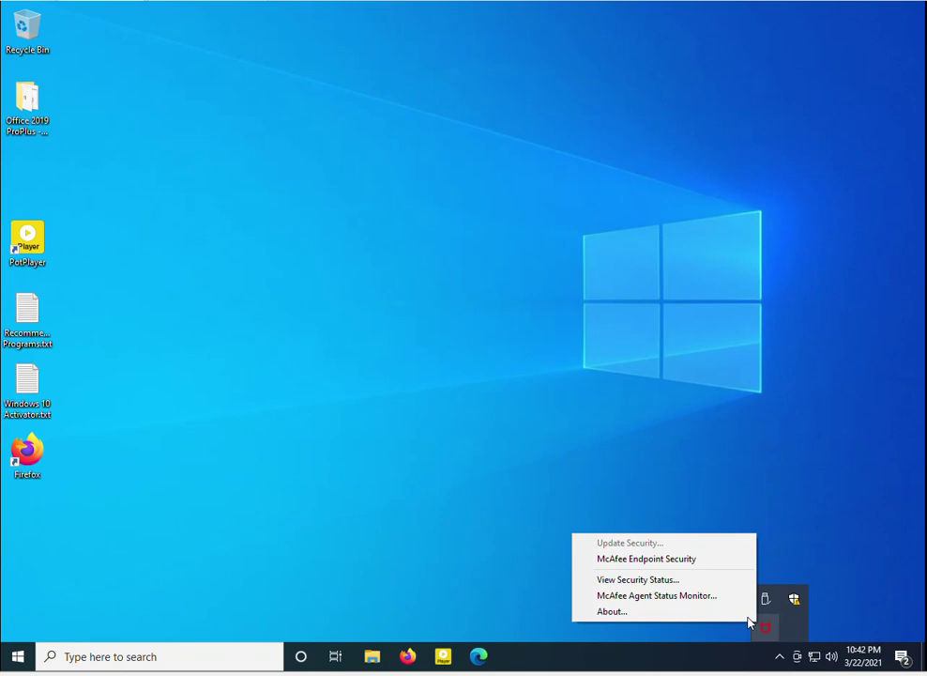
{"action": "left_click", "coordinate": [644, 596]}
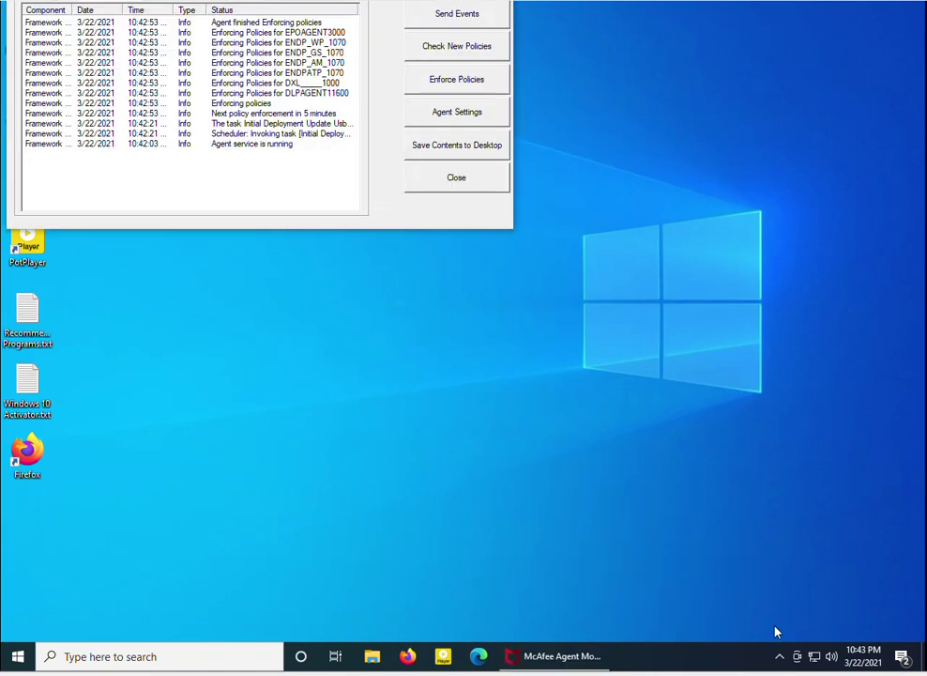
- Open the McAfee Endpoint Security client to check the status of its protection modules
{"action": "left_click", "coordinate": [779, 656]}
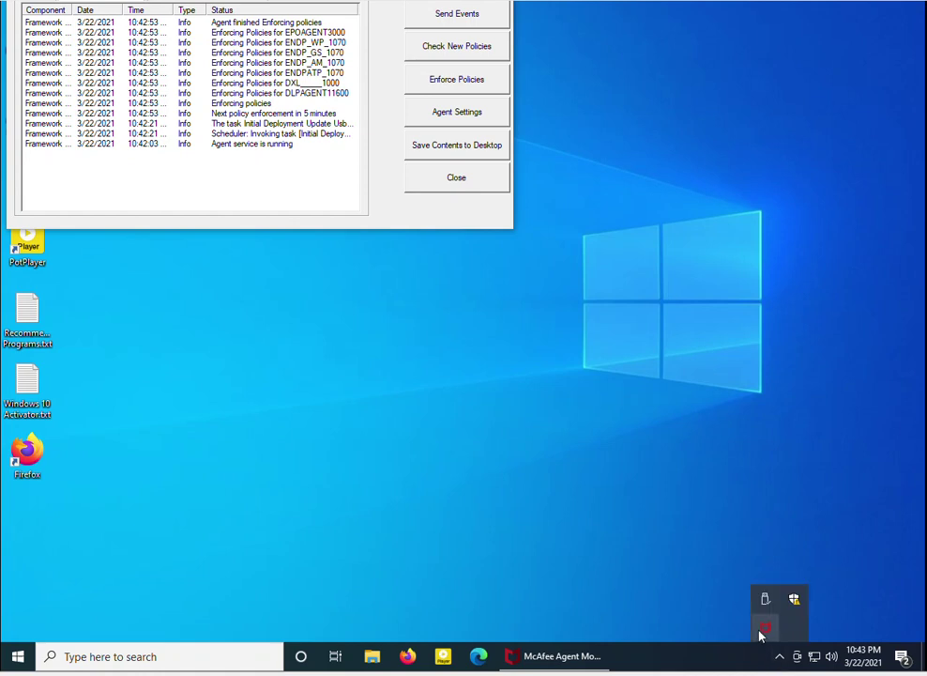
{"action": "right_click", "coordinate": [762, 632]}
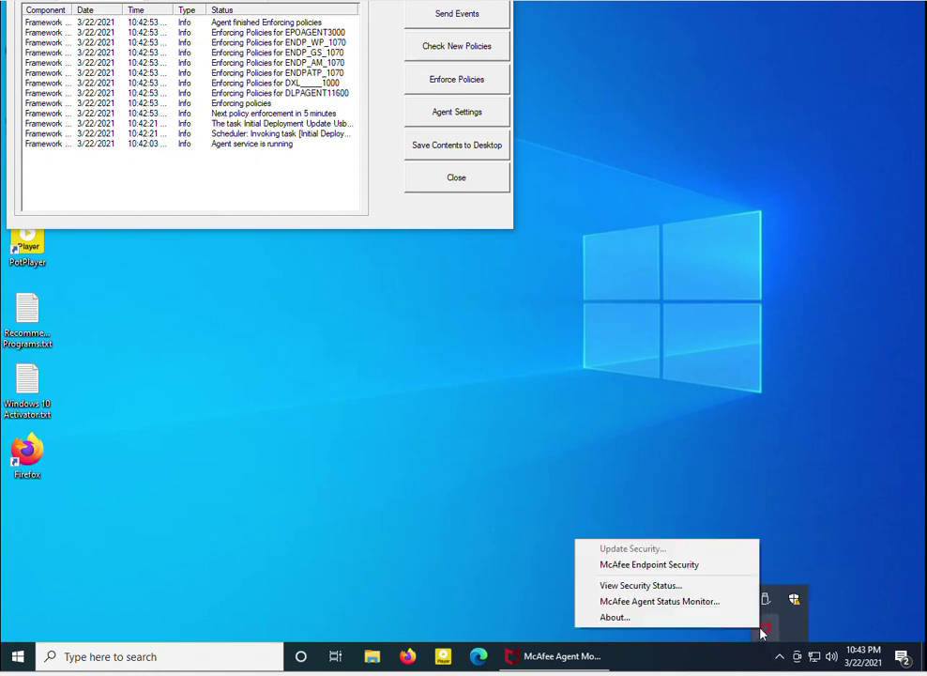
{"action": "left_click", "coordinate": [663, 564]}
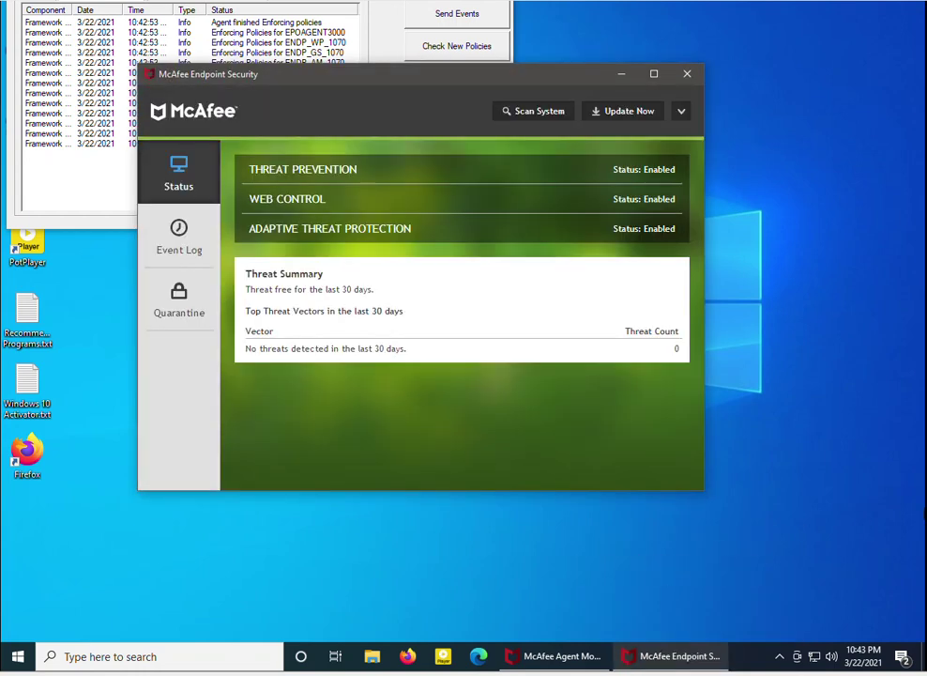
- View the McAfee agent's About information, review the McAfee DLP Endpoint and Endpoint Security entries, and close it
{"action": "left_click", "coordinate": [778, 656]}
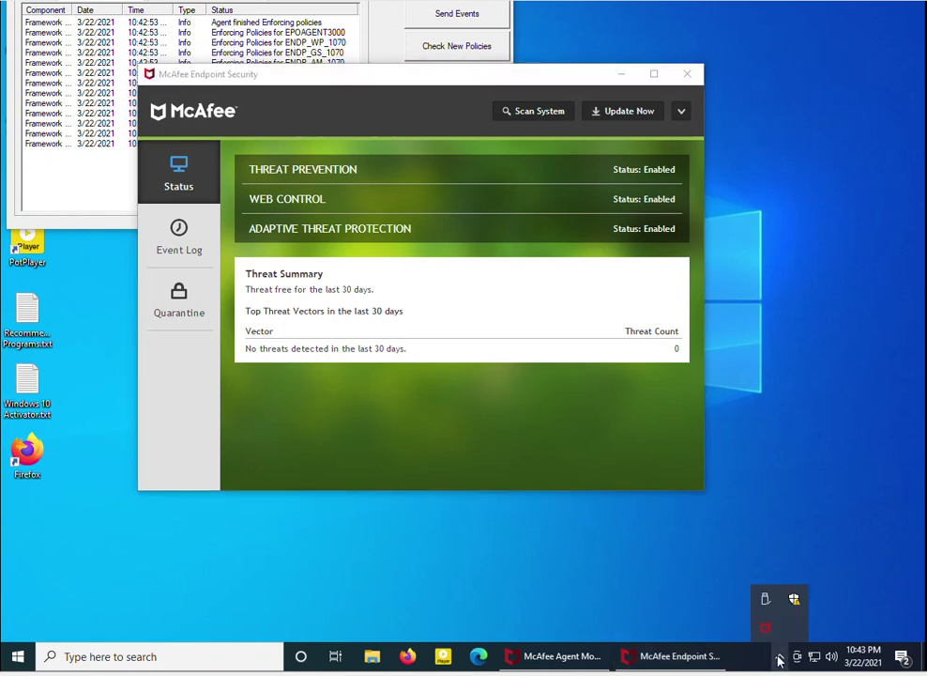
{"action": "right_click", "coordinate": [766, 629]}
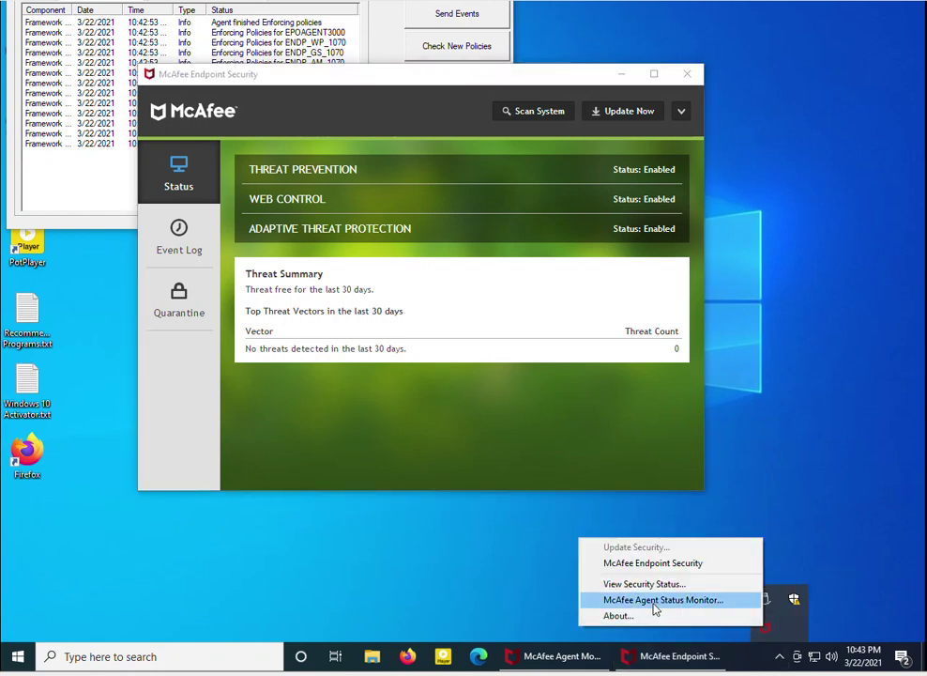
{"action": "left_click", "coordinate": [619, 616]}
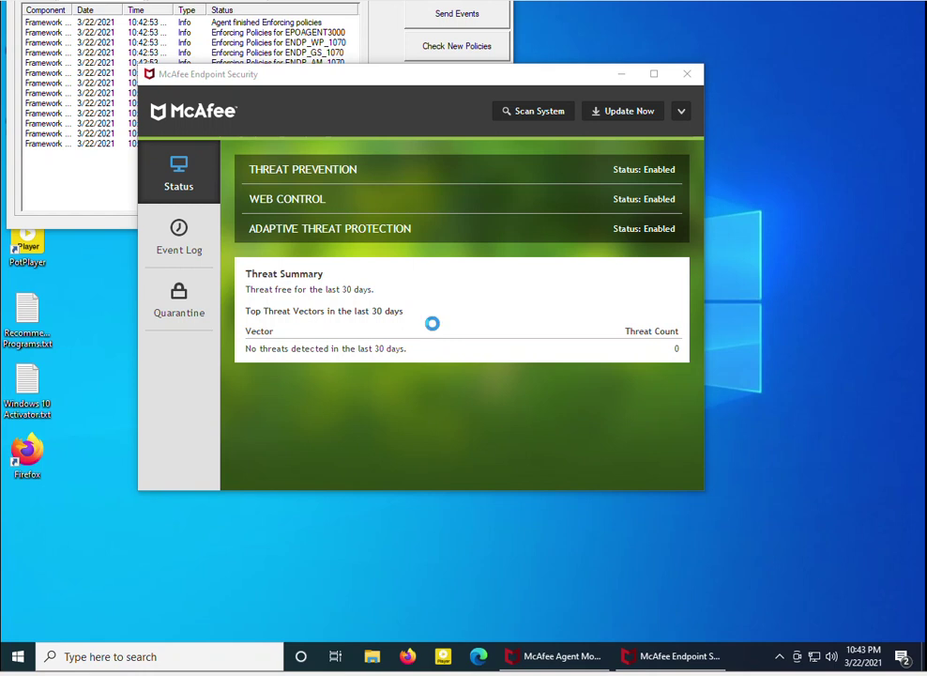
{"action": "scroll", "coordinate": [478, 354], "scroll_direction": "down", "scroll_amount": 6}
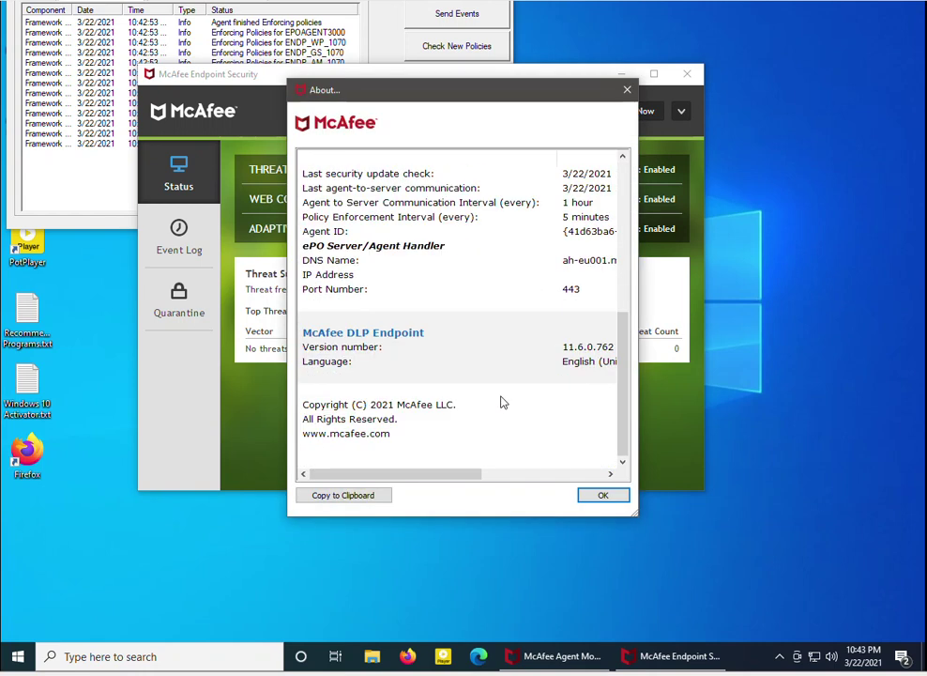
{"action": "scroll", "coordinate": [507, 399], "scroll_direction": "up", "scroll_amount": 5}
{"action": "scroll", "coordinate": [514, 396], "scroll_direction": "up", "scroll_amount": 3}
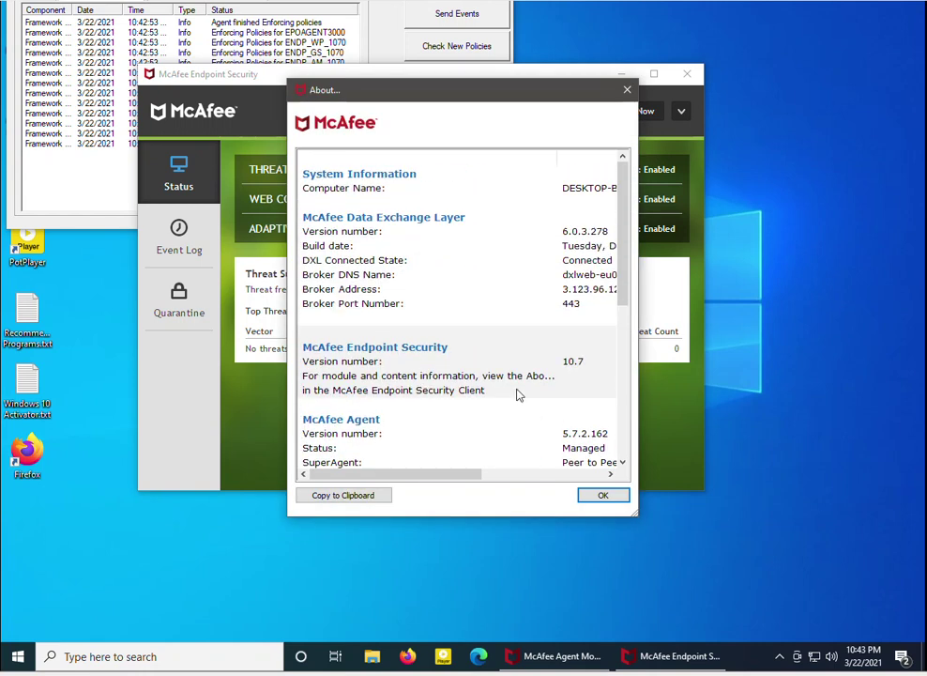
{"action": "left_click", "coordinate": [605, 495]}
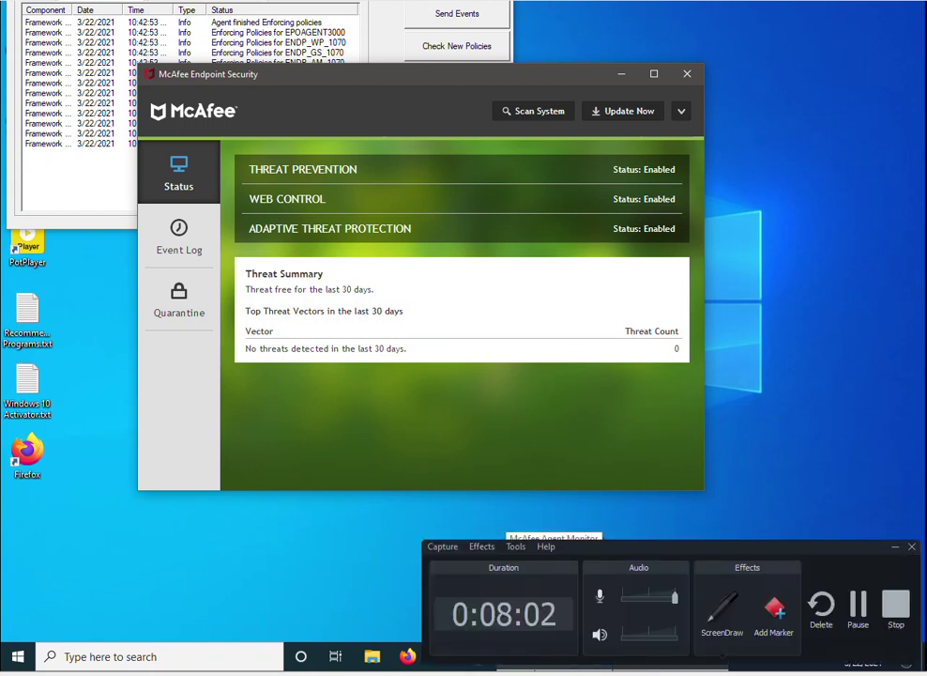
- Show the desktop, view the McAfee Security Status to check each protection product, and close it
{"action": "key", "text": "super+d"}
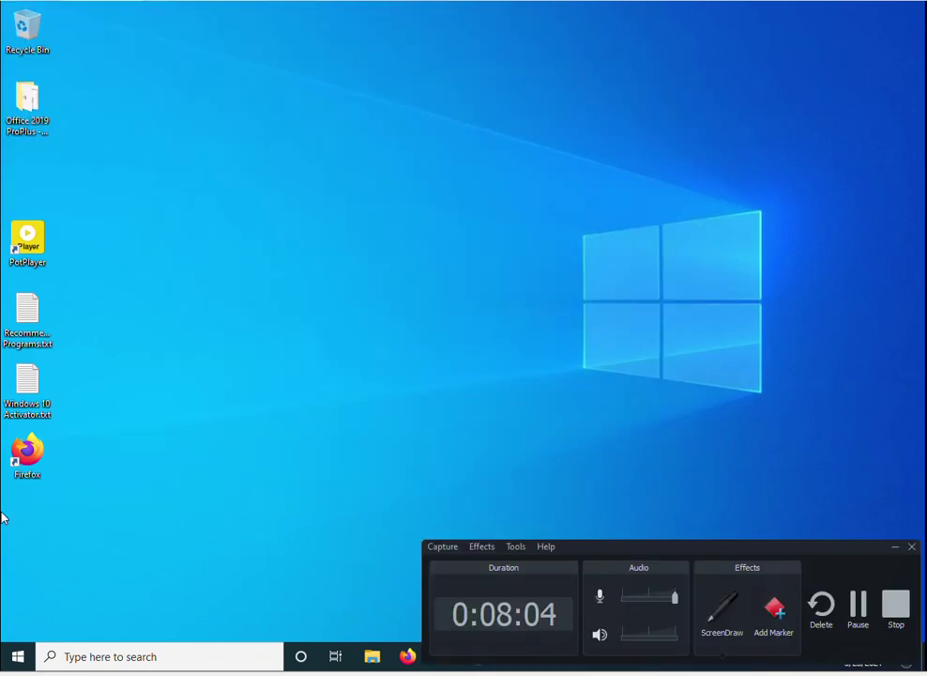
{"action": "left_click", "coordinate": [780, 654]}
{"action": "right_click", "coordinate": [769, 629]}
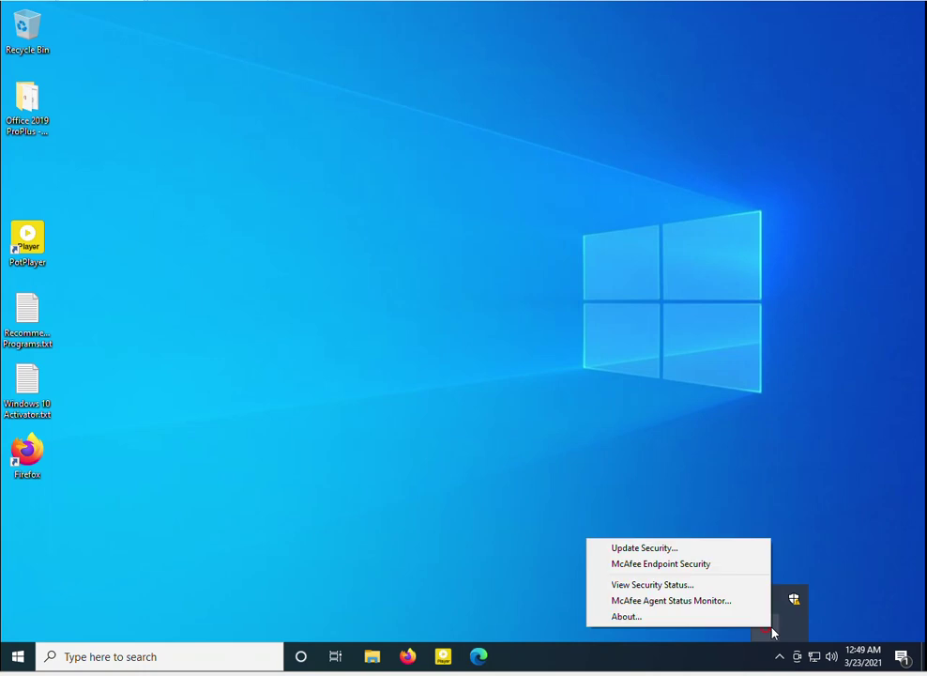
{"action": "left_click", "coordinate": [639, 585]}
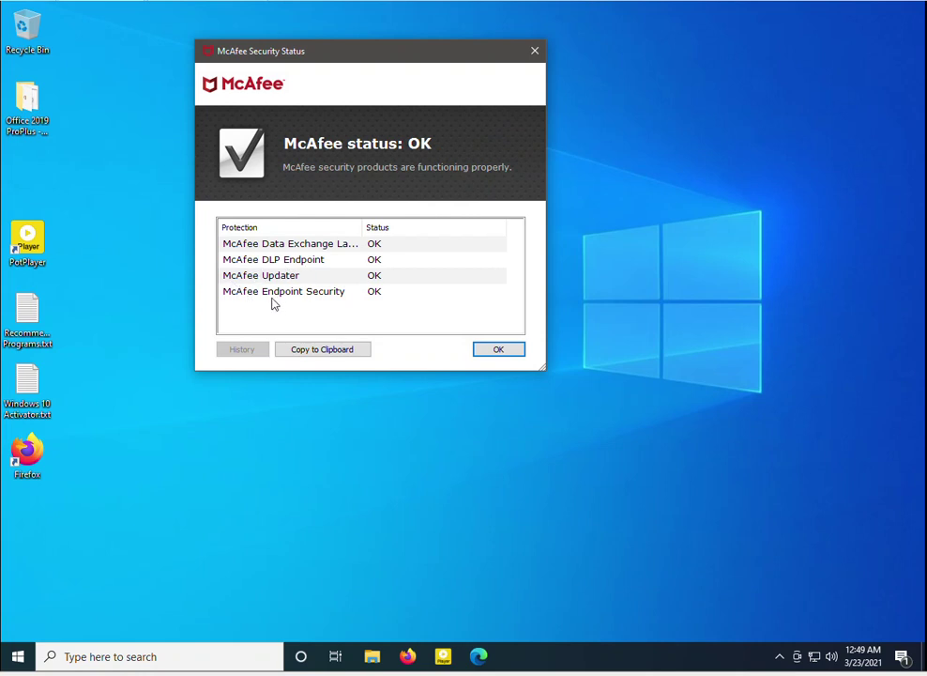
{"action": "left_click", "coordinate": [491, 354]}
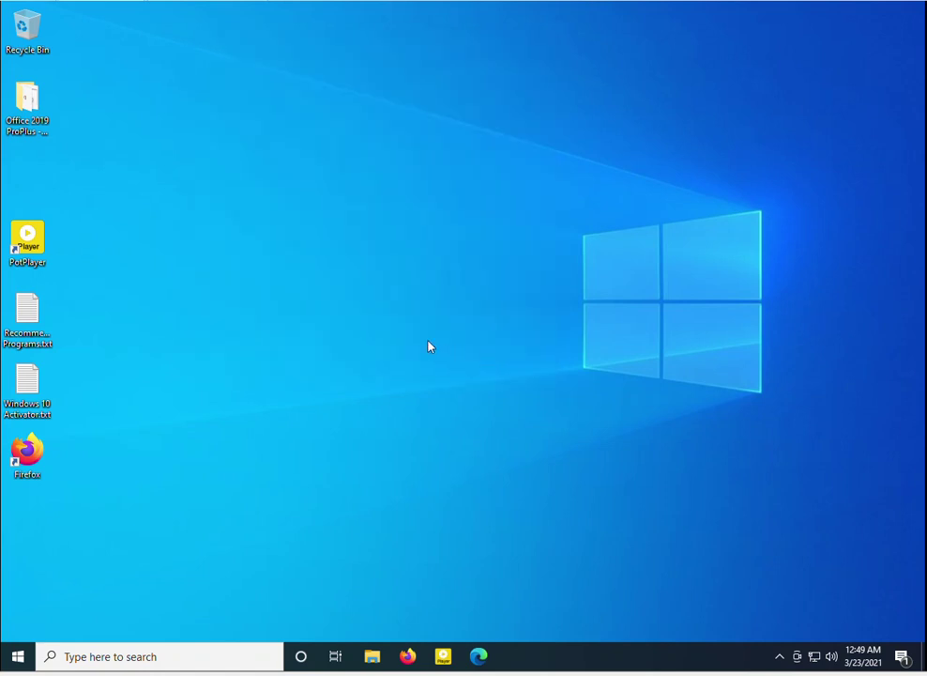